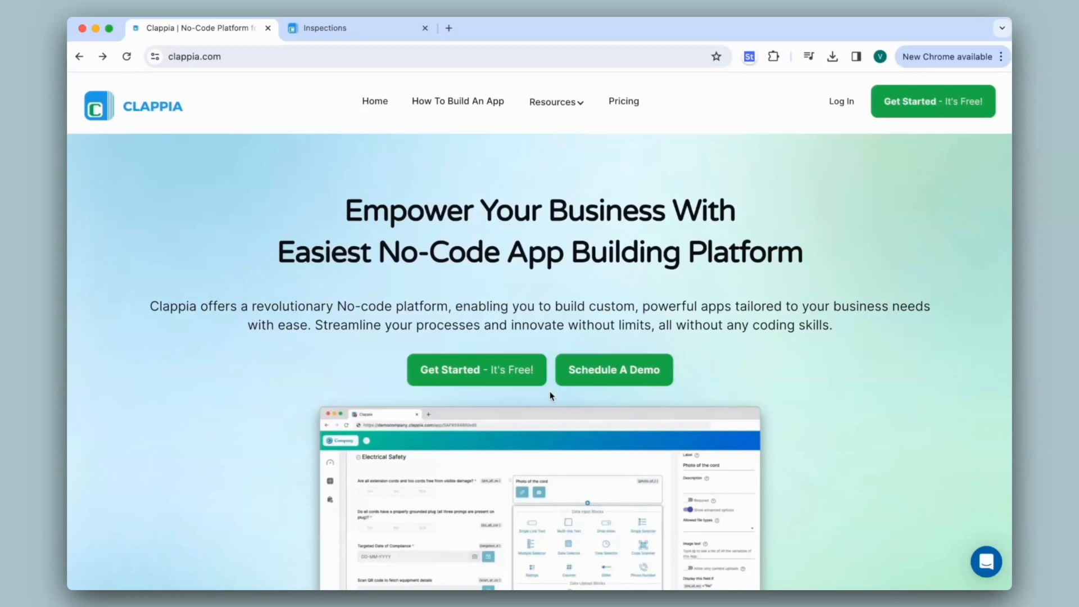
- Submit a new inspection for Area 1 and Site 1, dated 15-04-2024, with the current time, remarks "None" and a signature
{"action": "left_click", "coordinate": [362, 31]}
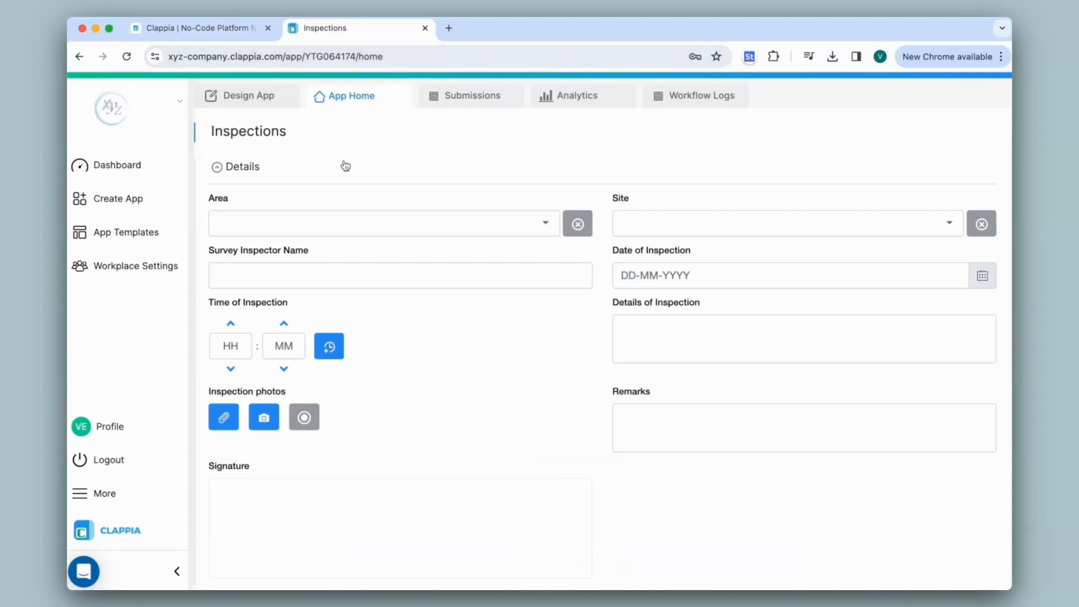
{"action": "left_click", "coordinate": [368, 224]}
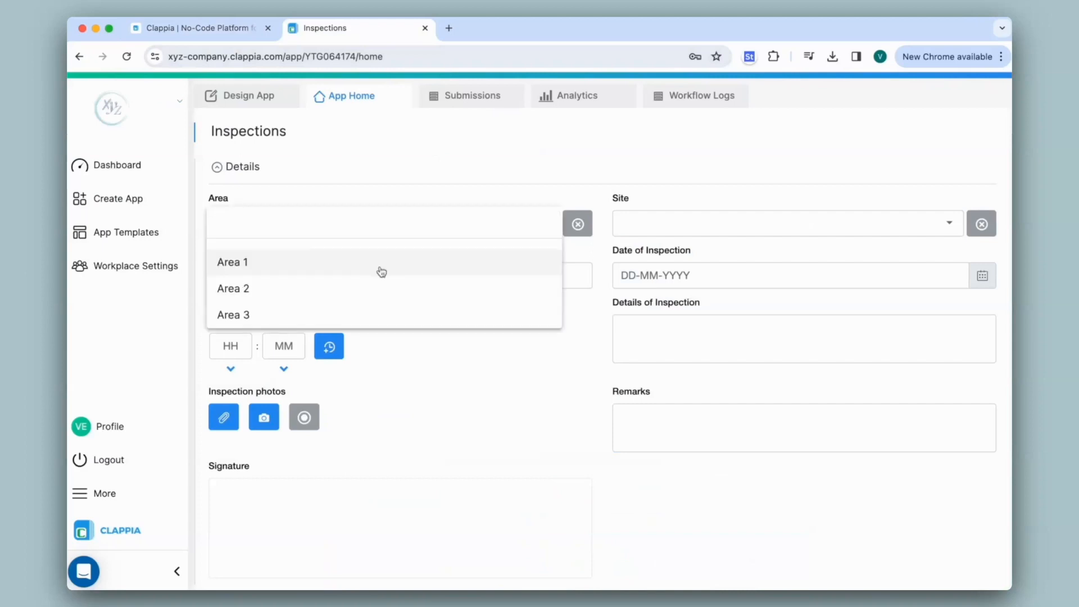
{"action": "left_click", "coordinate": [380, 265]}
{"action": "left_click", "coordinate": [665, 232]}
{"action": "left_click", "coordinate": [665, 262]}
{"action": "left_click", "coordinate": [341, 348]}
{"action": "mouse_move", "coordinate": [324, 553]}
{"action": "left_mouse_down"}
{"action": "mouse_move", "coordinate": [323, 512]}
{"action": "mouse_move", "coordinate": [441, 506]}
{"action": "left_mouse_up"}
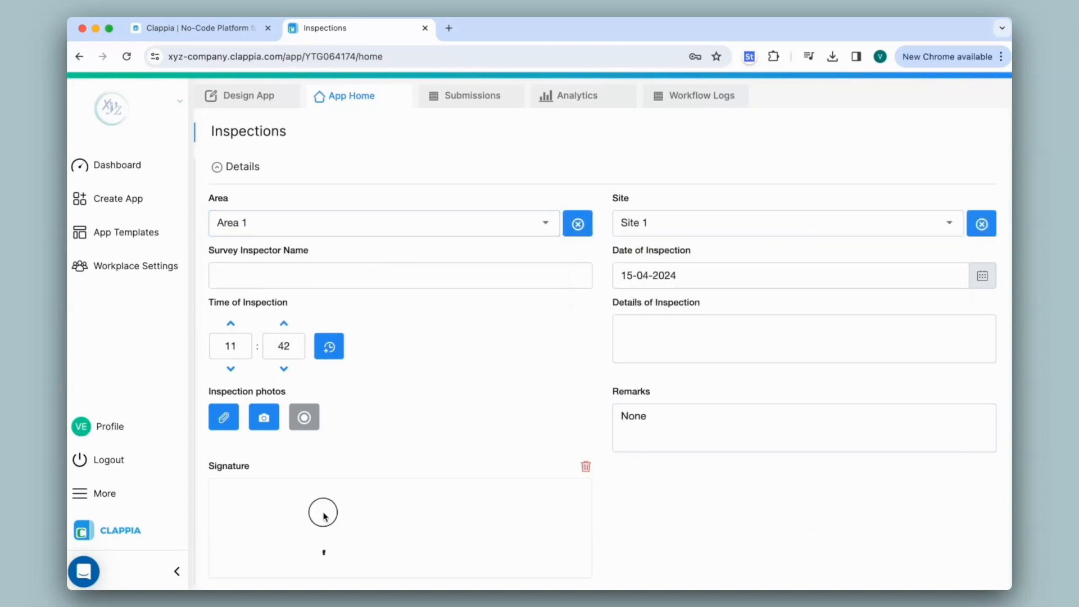
{"action": "scroll", "coordinate": [447, 506], "scroll_direction": "down", "scroll_amount": 3}
{"action": "left_click", "coordinate": [271, 500]}
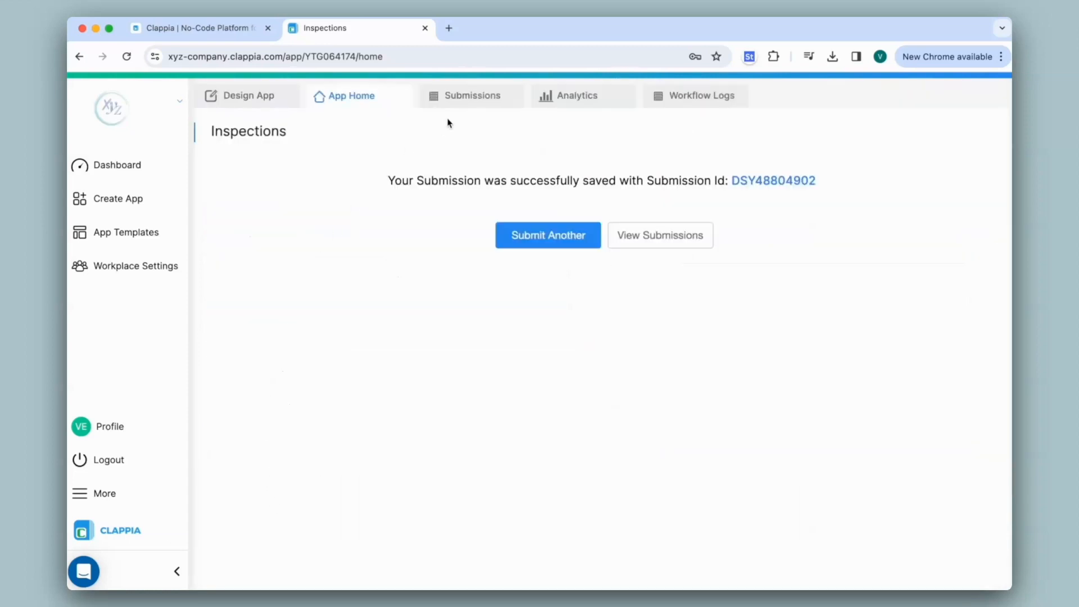
- Open the newest inspection submission and look through its saved details
{"action": "left_click", "coordinate": [471, 101]}
{"action": "left_click", "coordinate": [450, 217]}
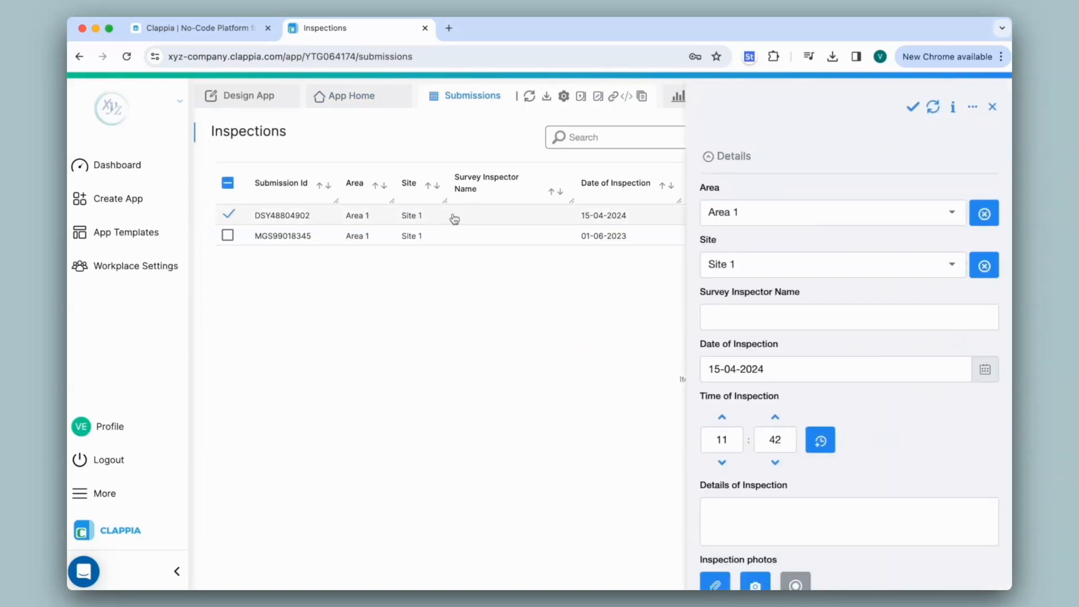
{"action": "scroll", "coordinate": [821, 227], "scroll_direction": "down", "scroll_amount": 3}
{"action": "scroll", "coordinate": [821, 227], "scroll_direction": "up", "scroll_amount": 5}
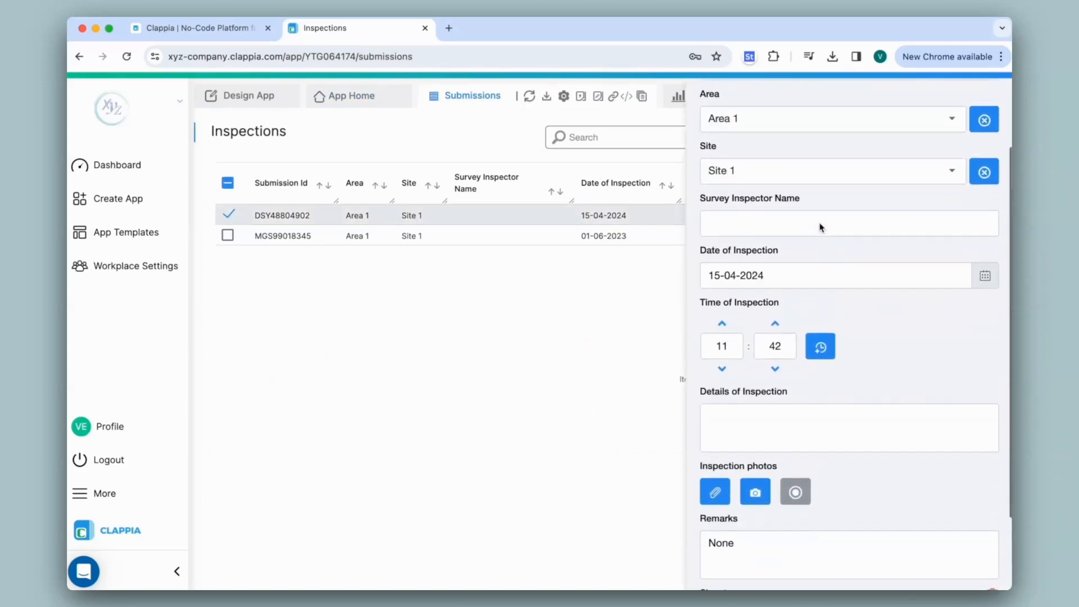
- Change the open submission's area to Area 2 and its site to Site 5, and save it
{"action": "left_click", "coordinate": [808, 214]}
{"action": "left_click", "coordinate": [807, 247]}
{"action": "left_click", "coordinate": [805, 264]}
{"action": "left_click", "coordinate": [800, 329]}
{"action": "left_click", "coordinate": [911, 108]}
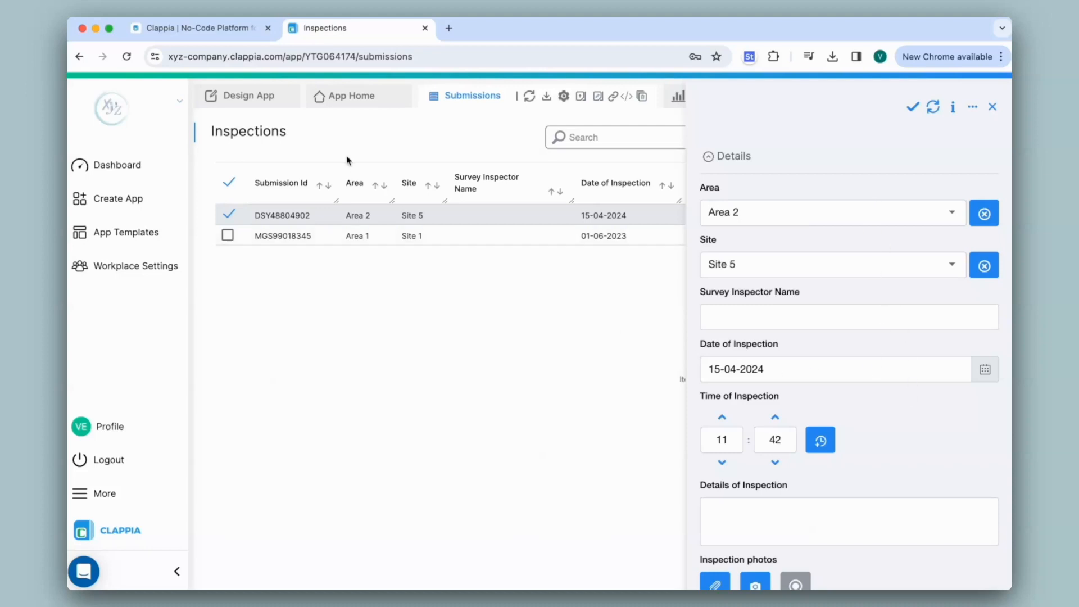
- In the app design, disallow changing the Area field's value after initial submission and save the field
{"action": "left_click", "coordinate": [249, 96]}
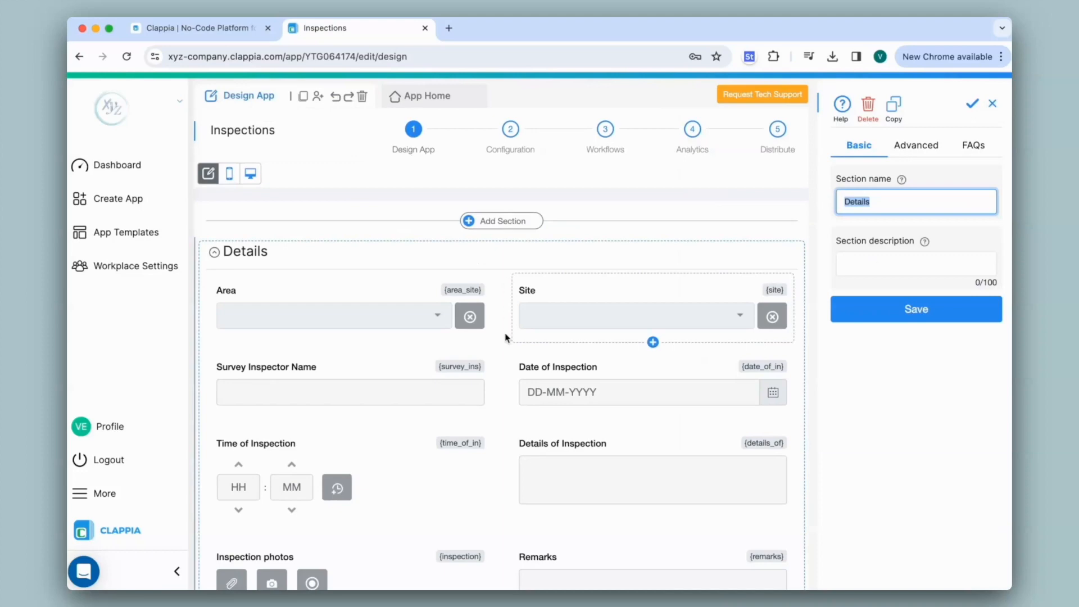
{"action": "scroll", "coordinate": [505, 338], "scroll_direction": "down", "scroll_amount": 4}
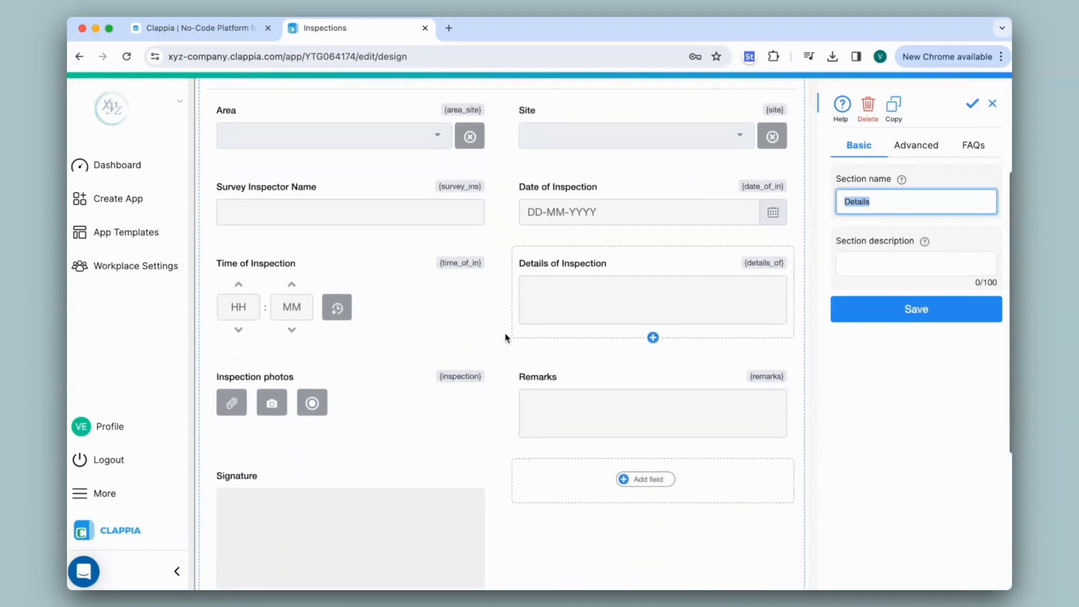
{"action": "scroll", "coordinate": [506, 337], "scroll_direction": "up", "scroll_amount": 4}
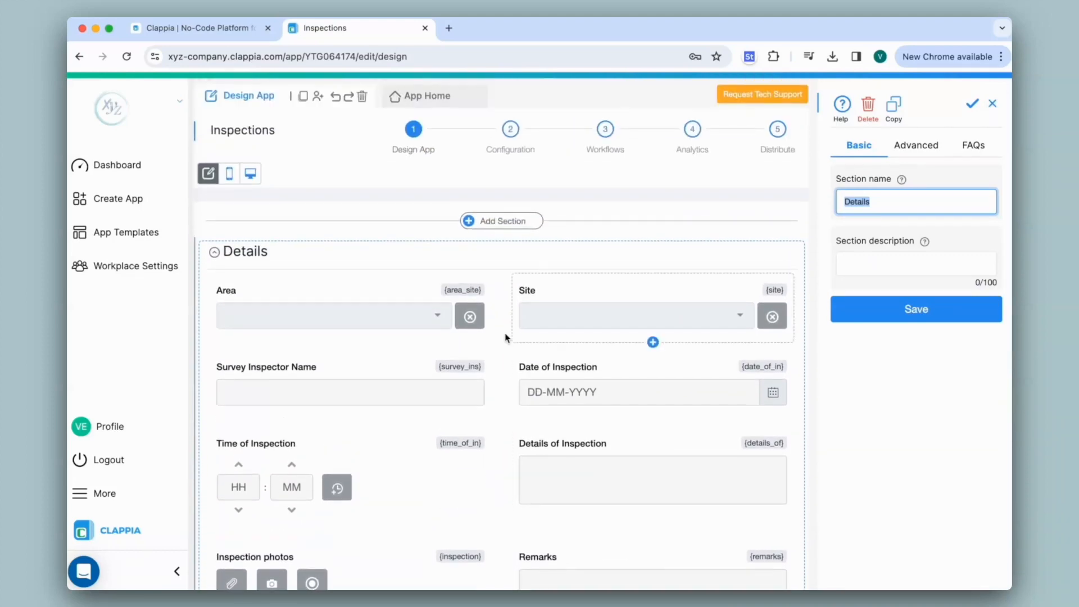
{"action": "left_click", "coordinate": [431, 304]}
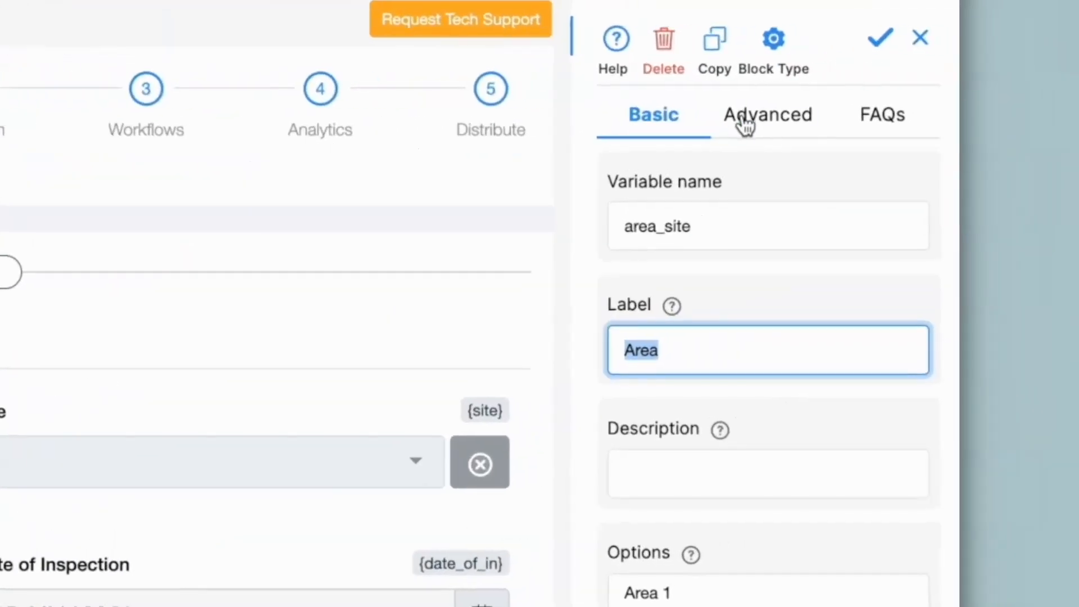
{"action": "left_click", "coordinate": [745, 121]}
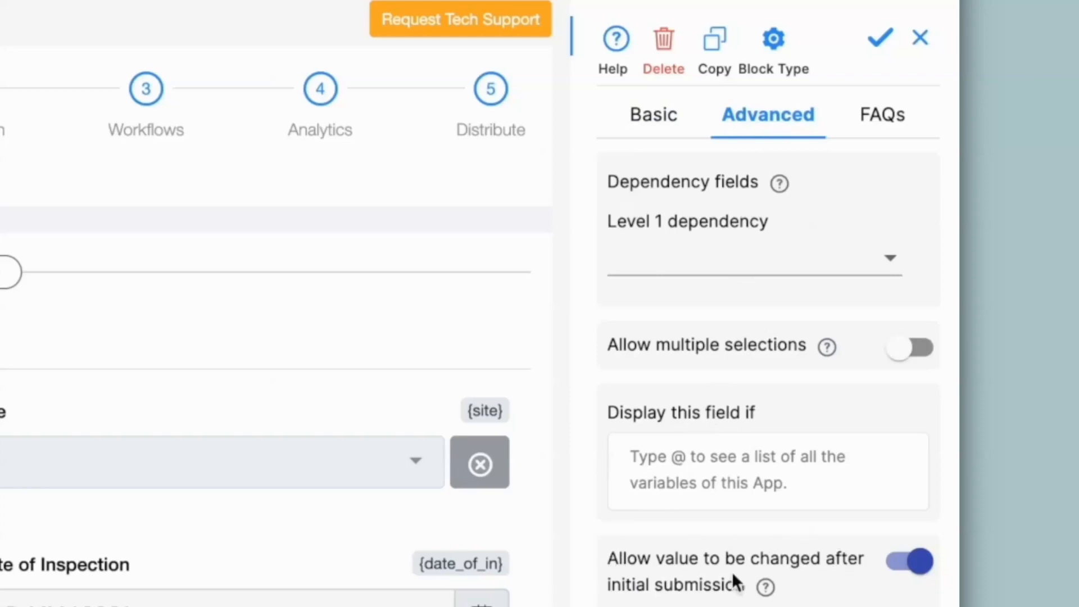
{"action": "left_click", "coordinate": [920, 561]}
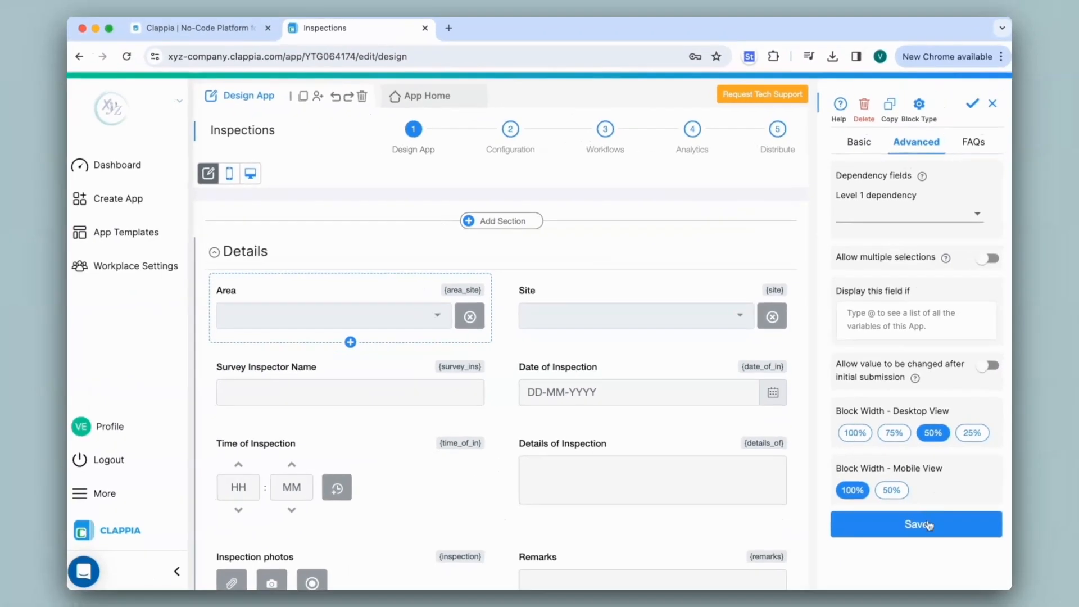
{"action": "left_click", "coordinate": [929, 526]}
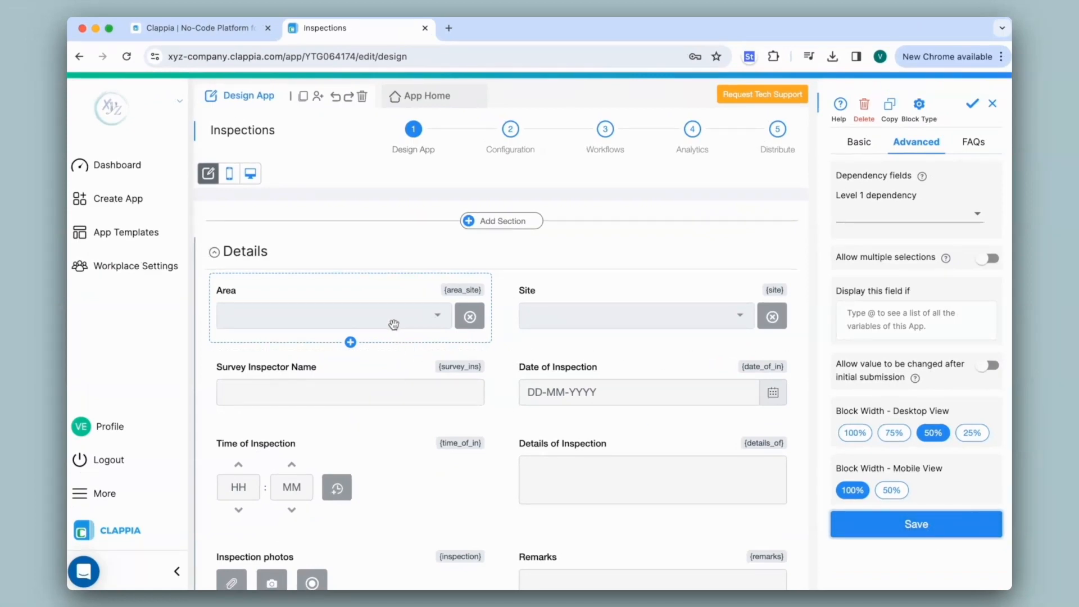
- Reopen the newest submission, change its site to Site 4 and save the changes
{"action": "left_click", "coordinate": [435, 97]}
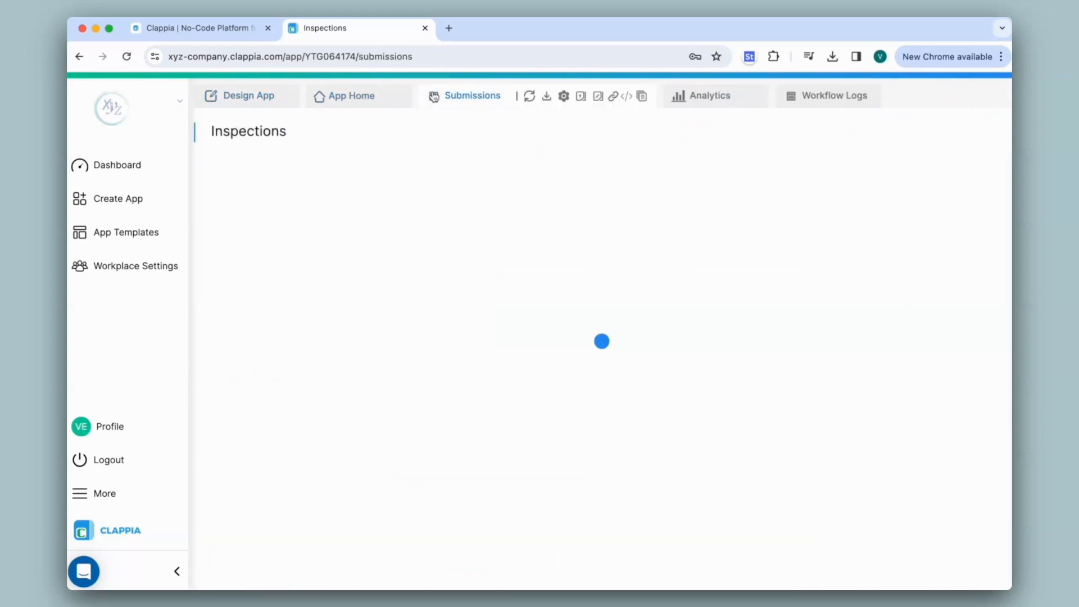
{"action": "left_click", "coordinate": [439, 215]}
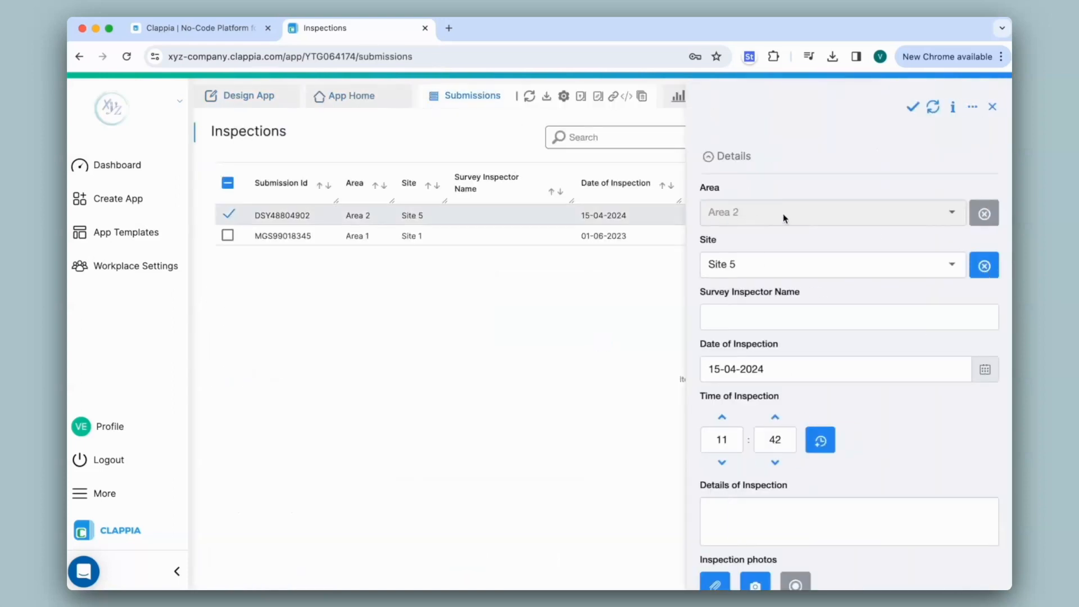
{"action": "left_click", "coordinate": [767, 263]}
{"action": "left_click", "coordinate": [766, 240]}
{"action": "left_click", "coordinate": [821, 151]}
{"action": "left_click", "coordinate": [913, 106]}
- In the app design, examine the Date of Inspection field's advanced settings and the Area field's options
{"action": "left_click", "coordinate": [250, 97]}
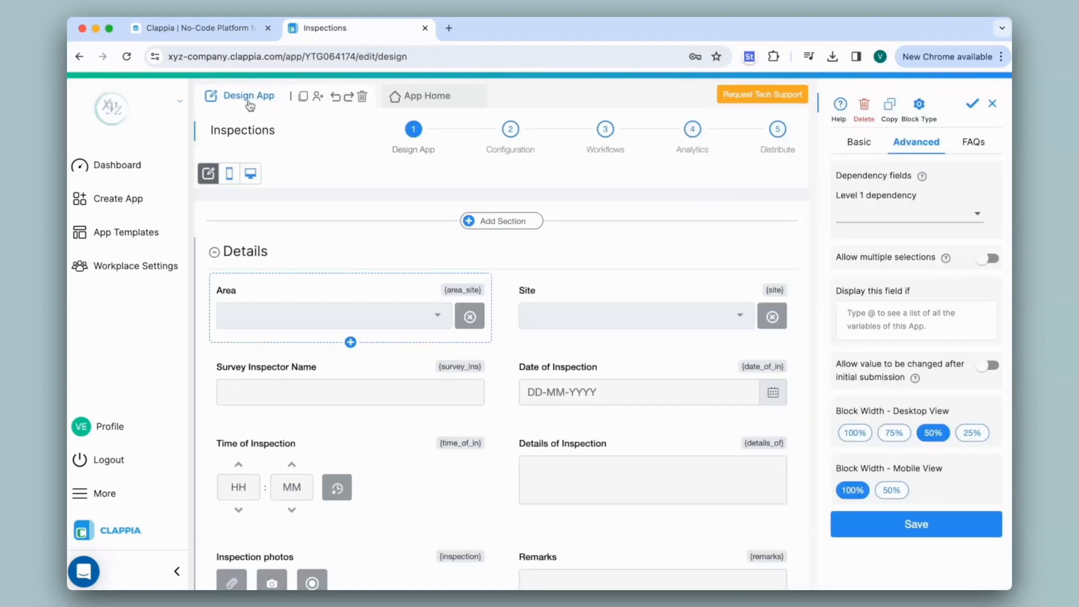
{"action": "left_click", "coordinate": [608, 382]}
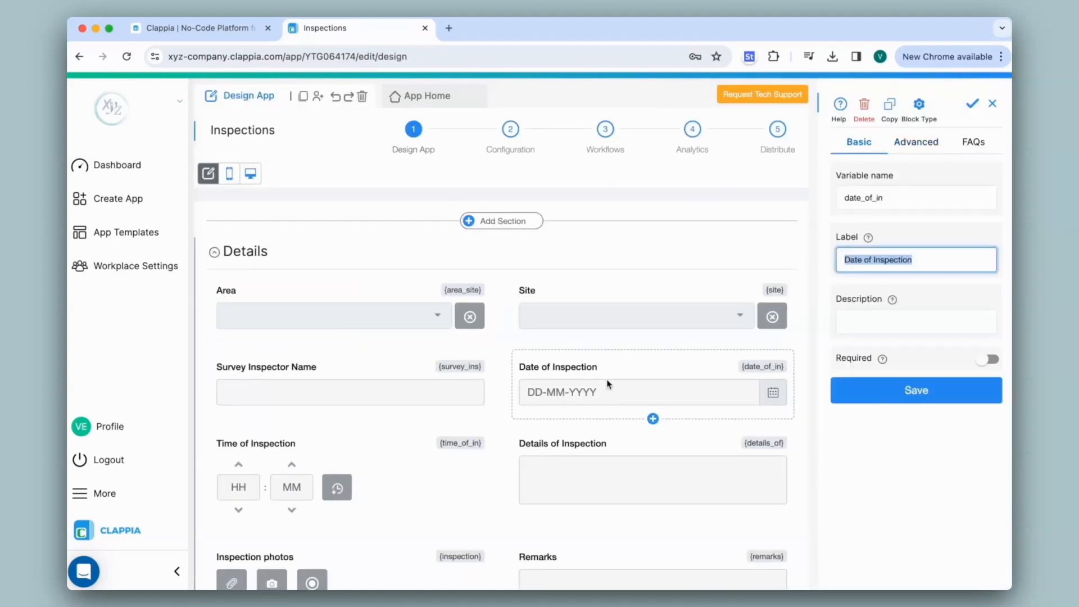
{"action": "left_click", "coordinate": [915, 150]}
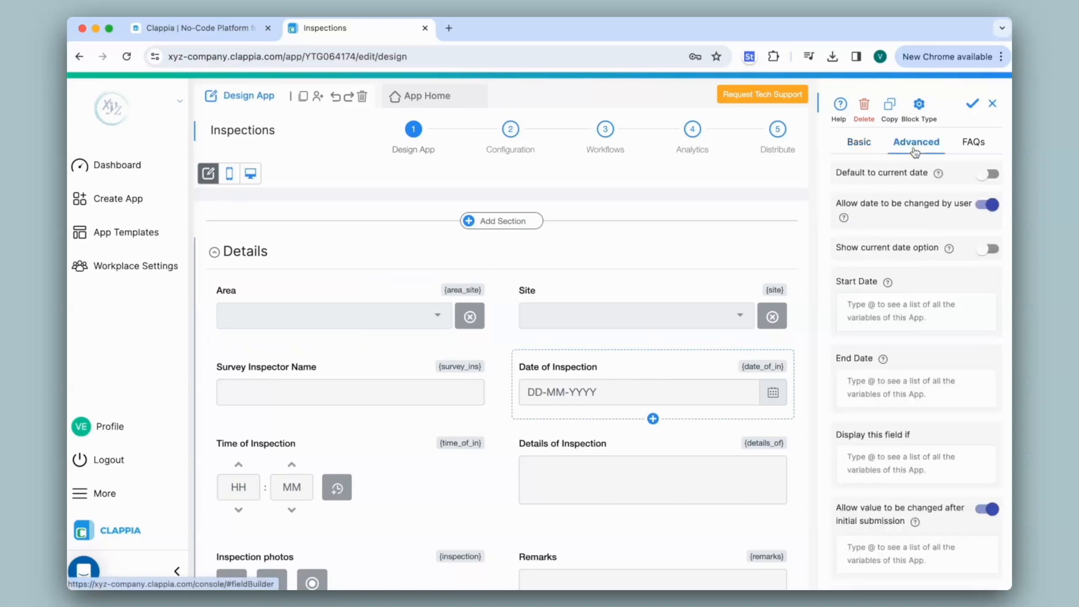
{"action": "scroll", "coordinate": [922, 371], "scroll_direction": "down", "scroll_amount": 3}
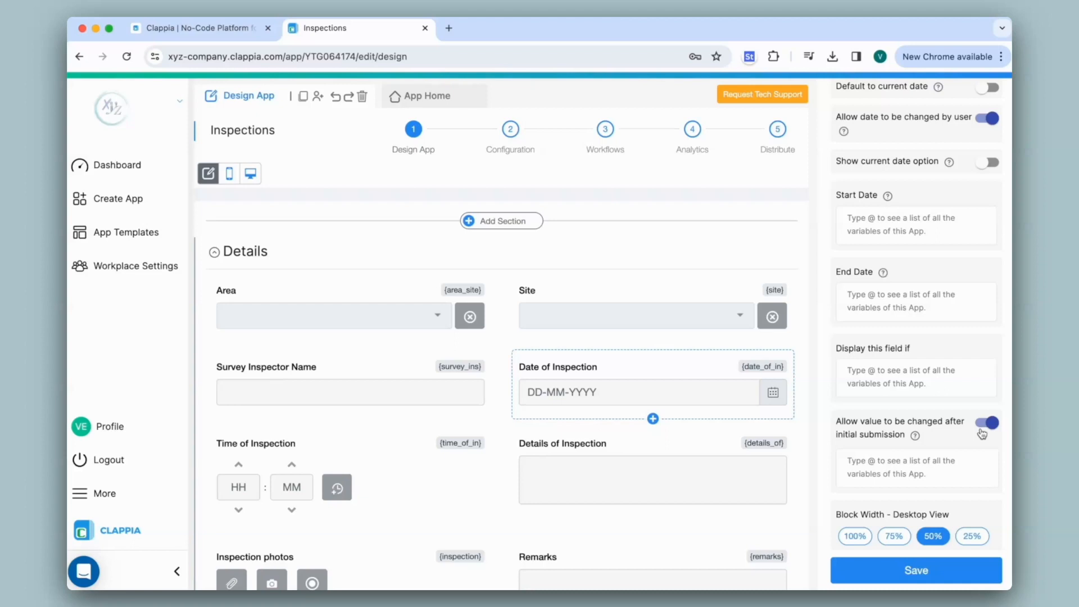
{"action": "left_click", "coordinate": [447, 311]}
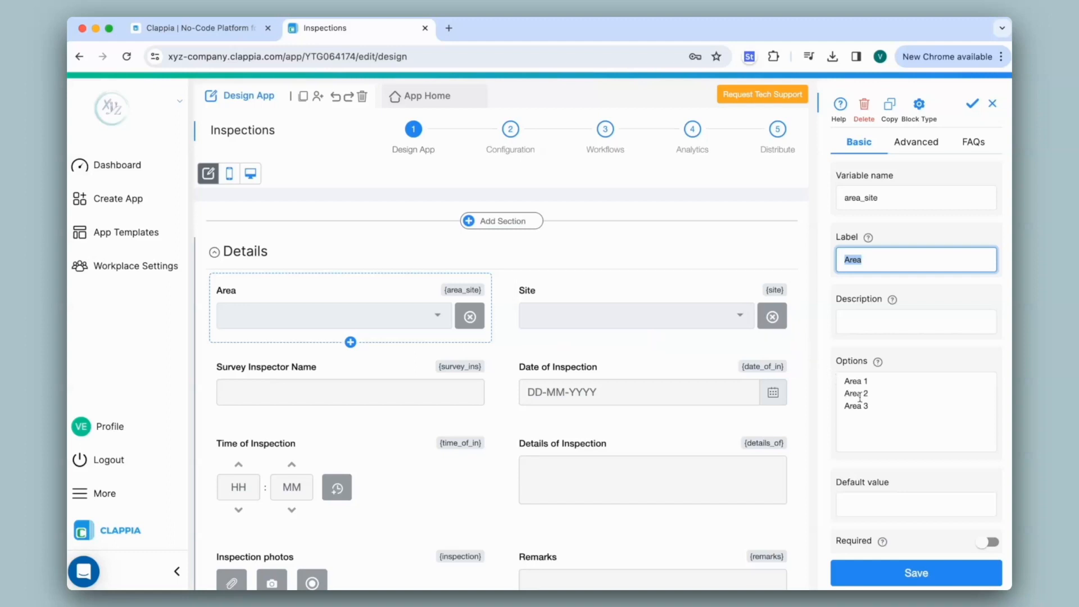
- Allow the Site field's value to be changed after submission only if {area_site}="Area 1", and save the field
{"action": "left_click", "coordinate": [739, 315]}
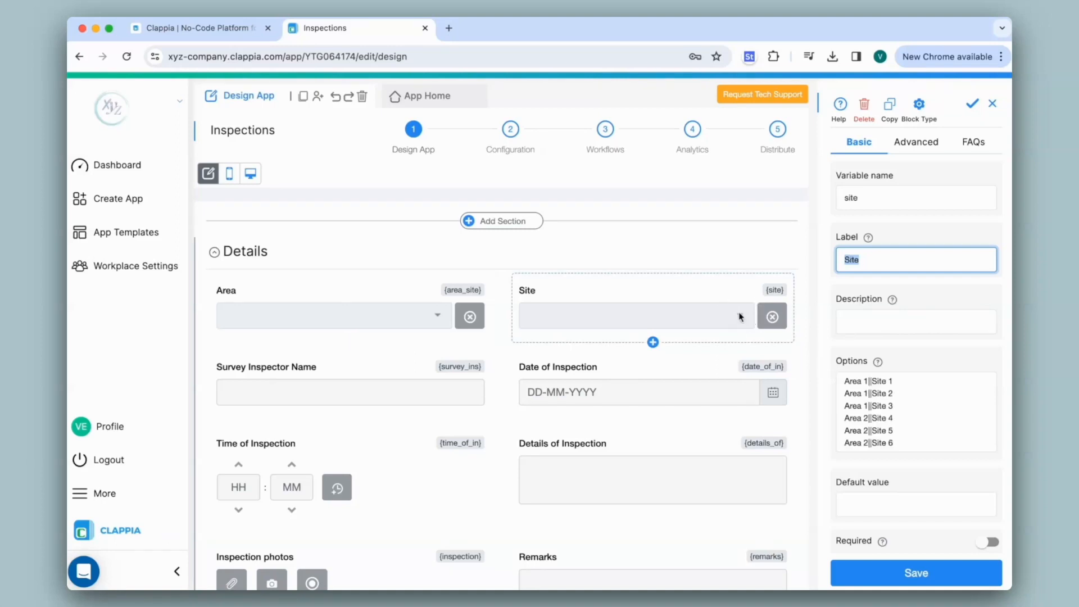
{"action": "left_click", "coordinate": [914, 144]}
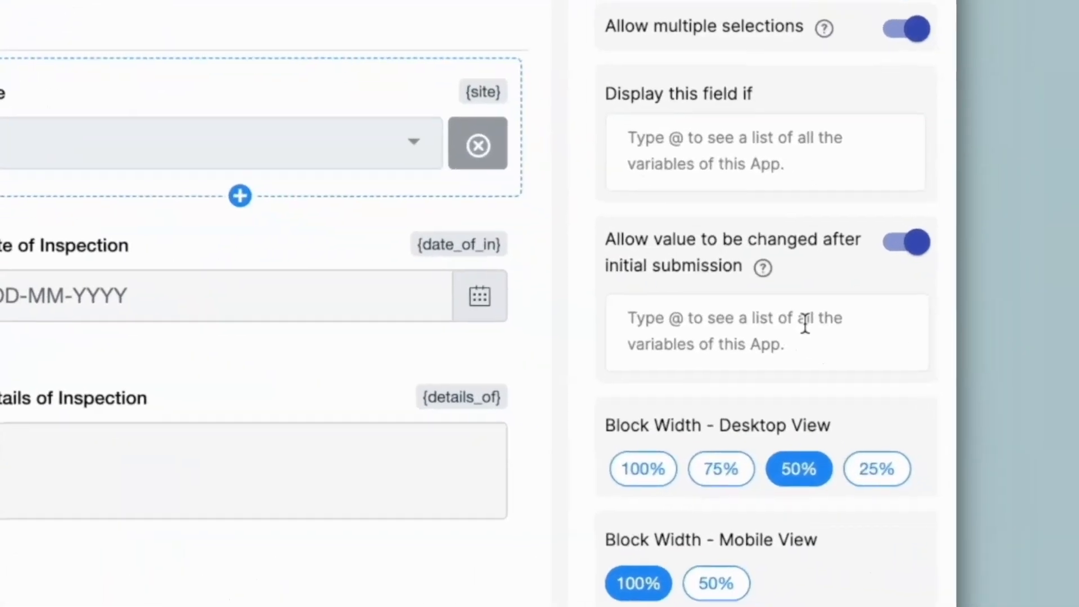
{"action": "left_click", "coordinate": [936, 406]}
{"action": "type", "text": "@are"}
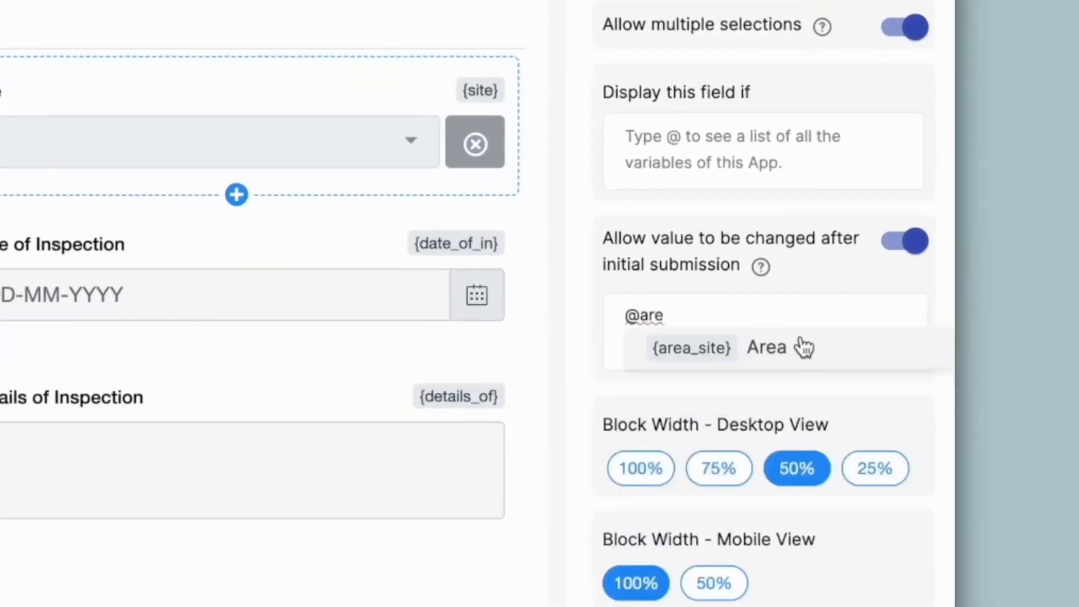
{"action": "left_click", "coordinate": [802, 347]}
{"action": "type", "text": "=\""}
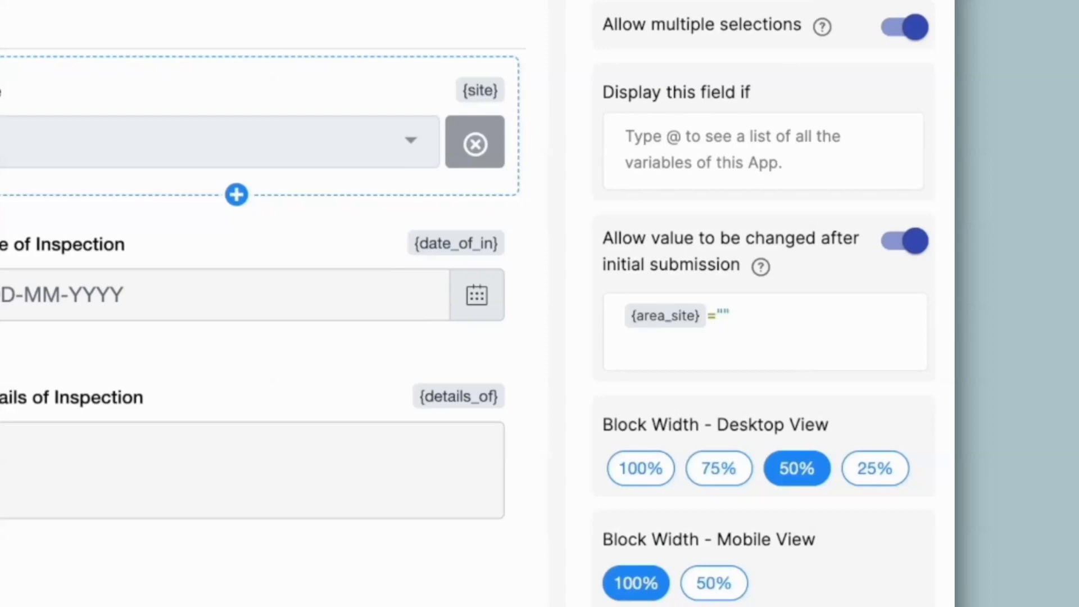
{"action": "type", "text": "Area 1"}
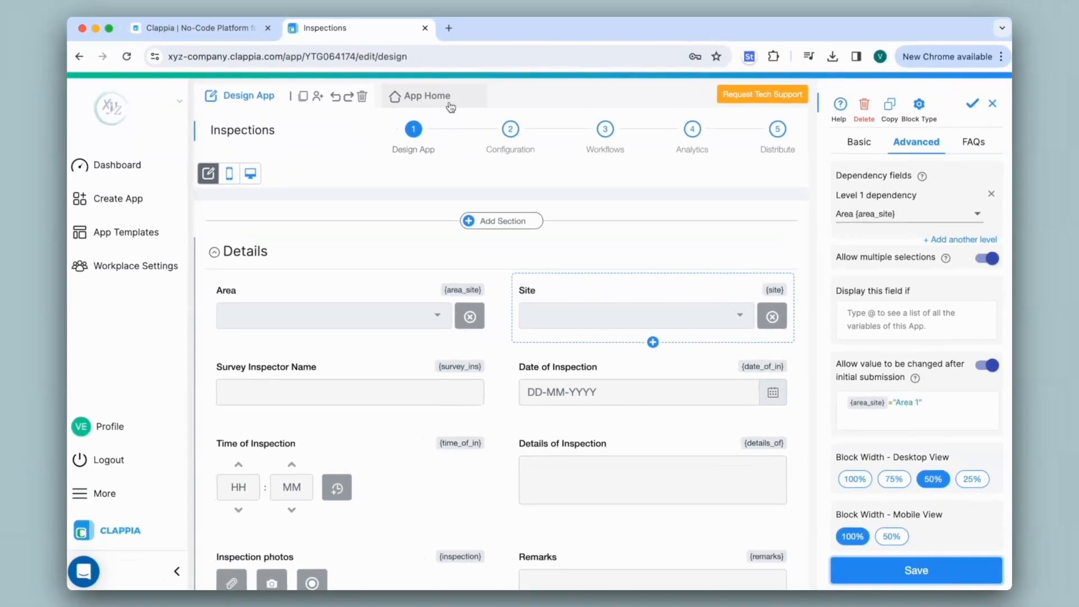
- Submit another inspection for Area 1 and Site 1, dated 15-04-2024, with the current time
{"action": "left_click", "coordinate": [413, 96]}
{"action": "left_click", "coordinate": [409, 224]}
{"action": "left_click", "coordinate": [326, 263]}
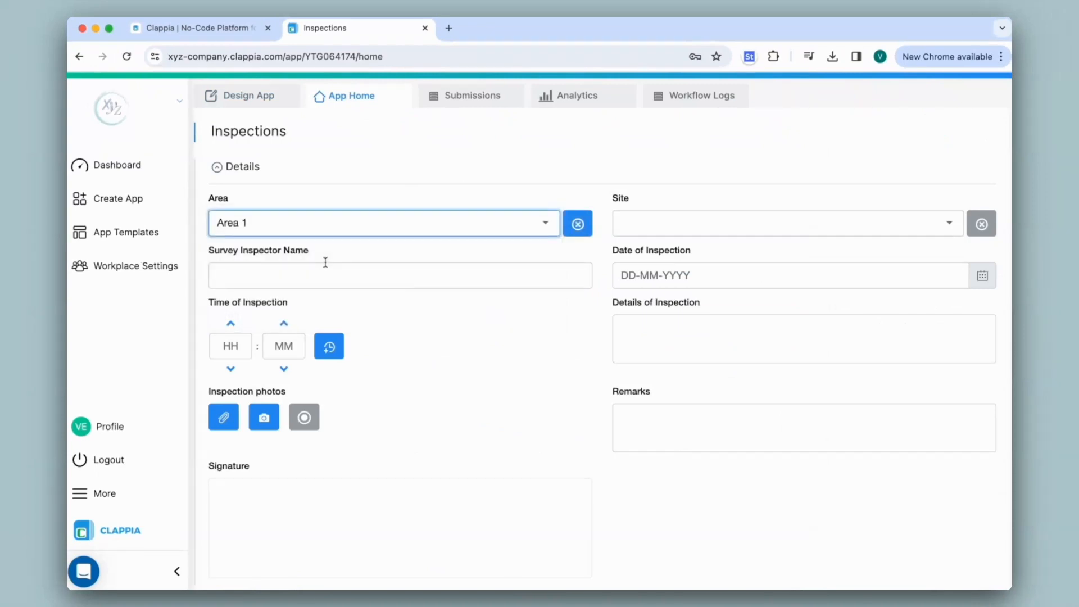
{"action": "left_click", "coordinate": [787, 224]}
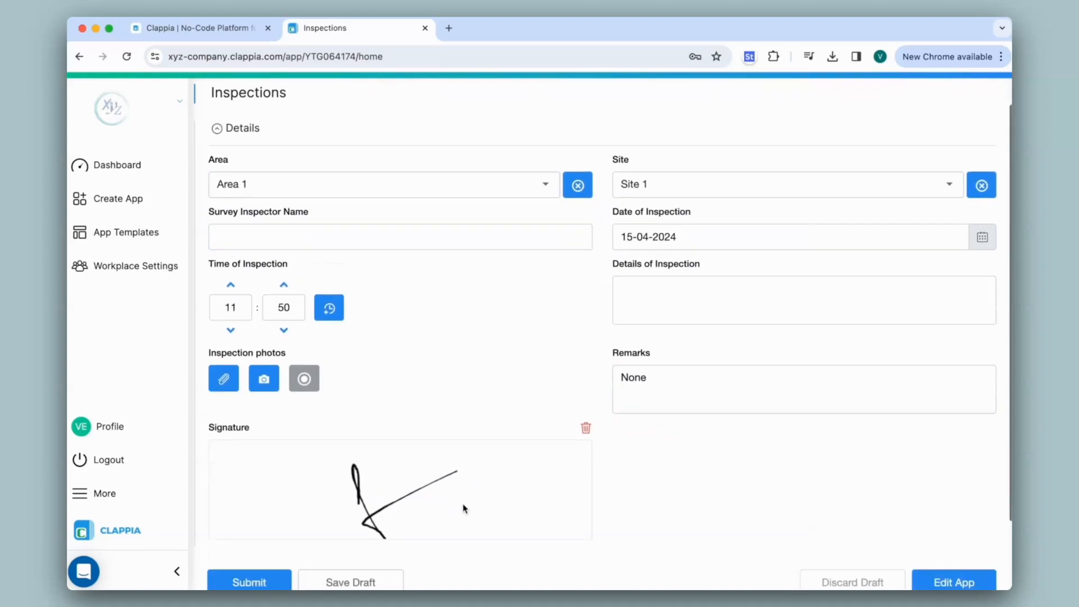
{"action": "scroll", "coordinate": [464, 509], "scroll_direction": "down", "scroll_amount": 2}
{"action": "left_click", "coordinate": [277, 531]}
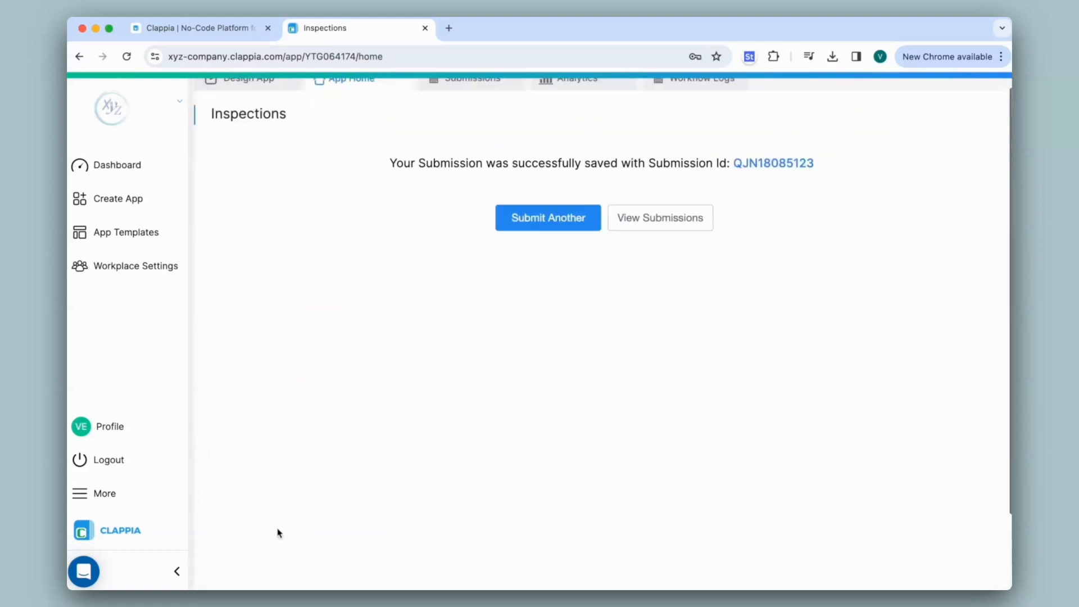
- Open the new Area 1 submission, replace its site with Site 2 and save the changes
{"action": "left_click", "coordinate": [466, 95]}
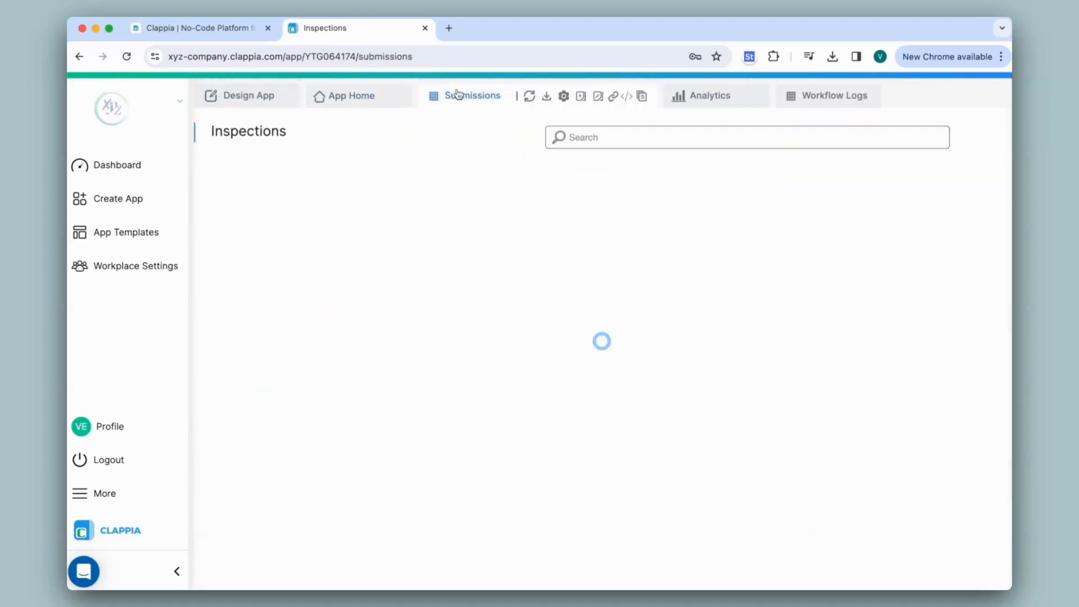
{"action": "left_click", "coordinate": [426, 218]}
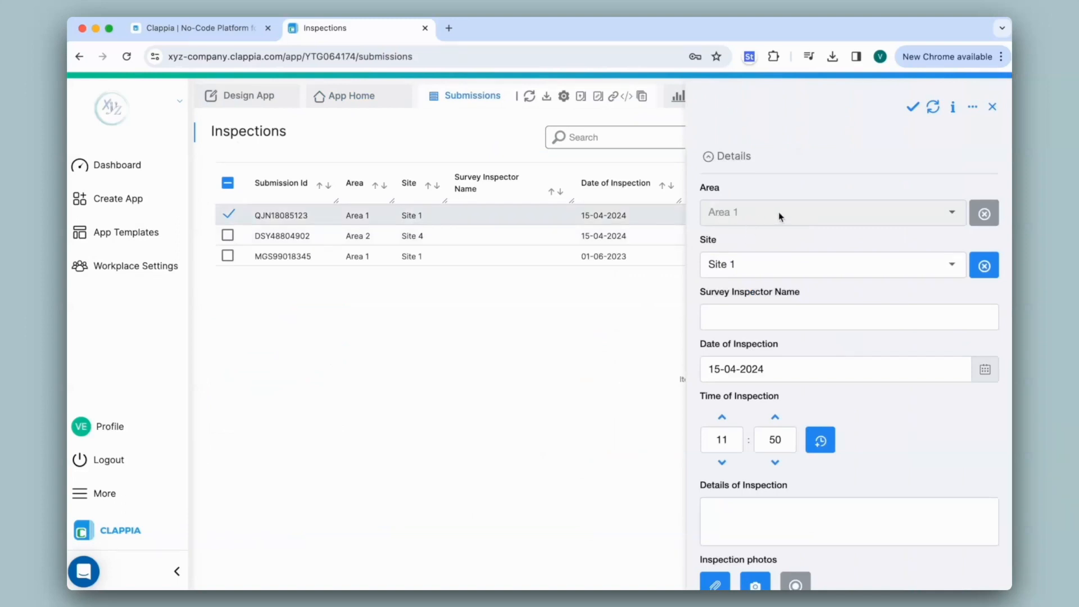
{"action": "left_click", "coordinate": [759, 266]}
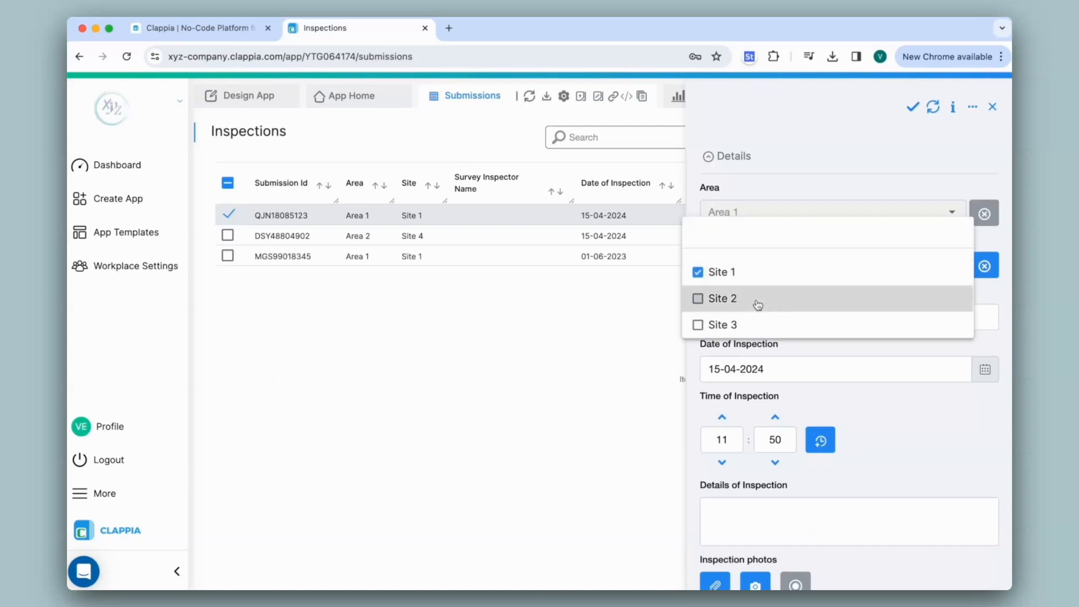
{"action": "left_click", "coordinate": [758, 299]}
{"action": "left_click", "coordinate": [757, 279]}
{"action": "left_click", "coordinate": [936, 201]}
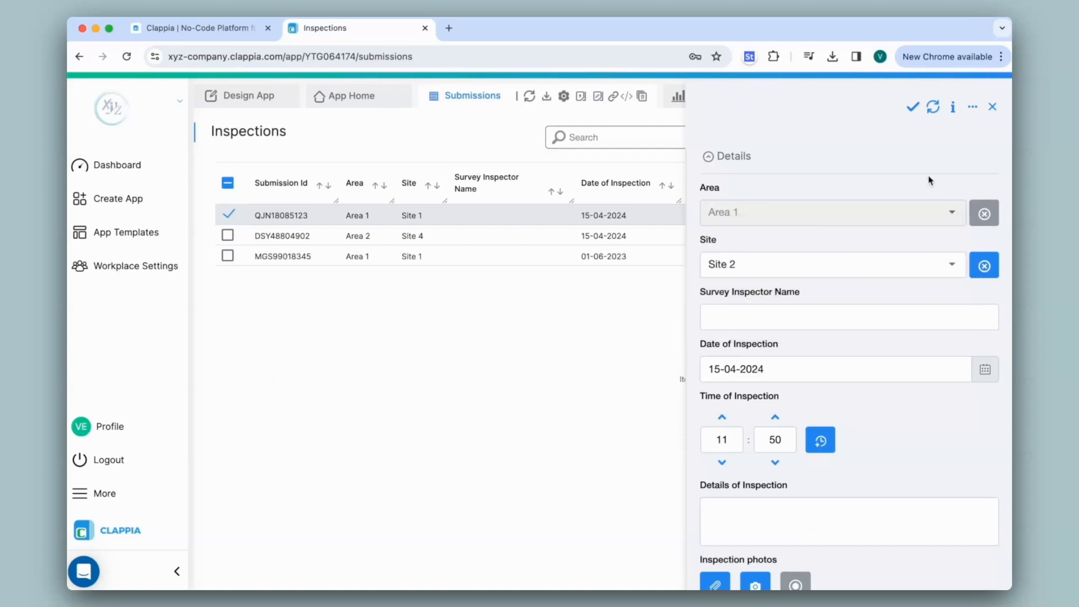
{"action": "left_click", "coordinate": [912, 111]}
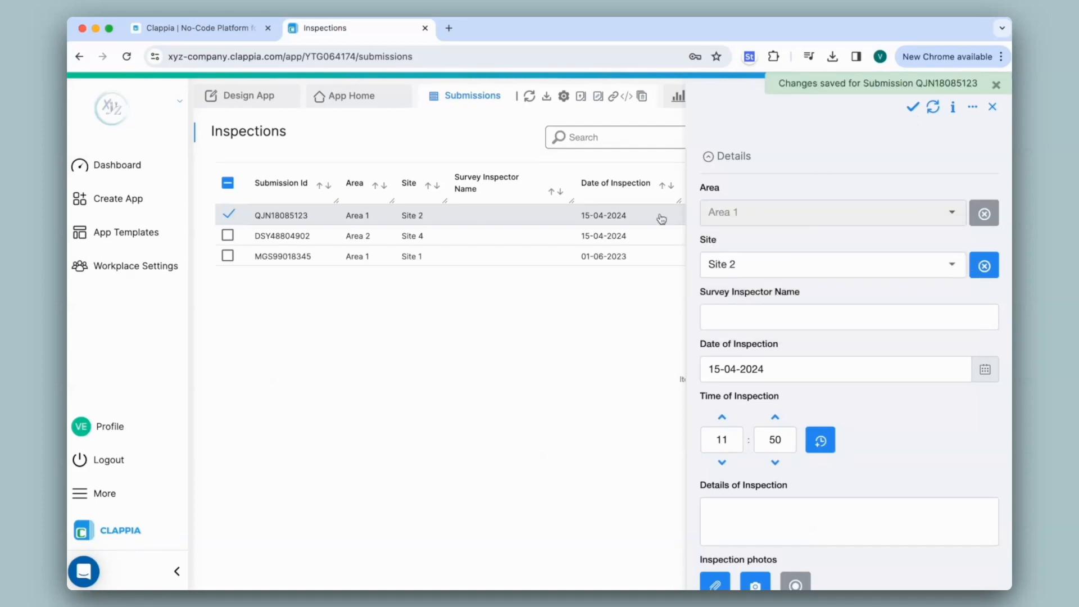
- Submit an inspection for Area 2 and Site 4, dated 15-04-2024, with the current time, remark None and a signature, and open it
{"action": "left_click", "coordinate": [343, 101]}
{"action": "left_click", "coordinate": [540, 236]}
{"action": "left_click", "coordinate": [489, 222]}
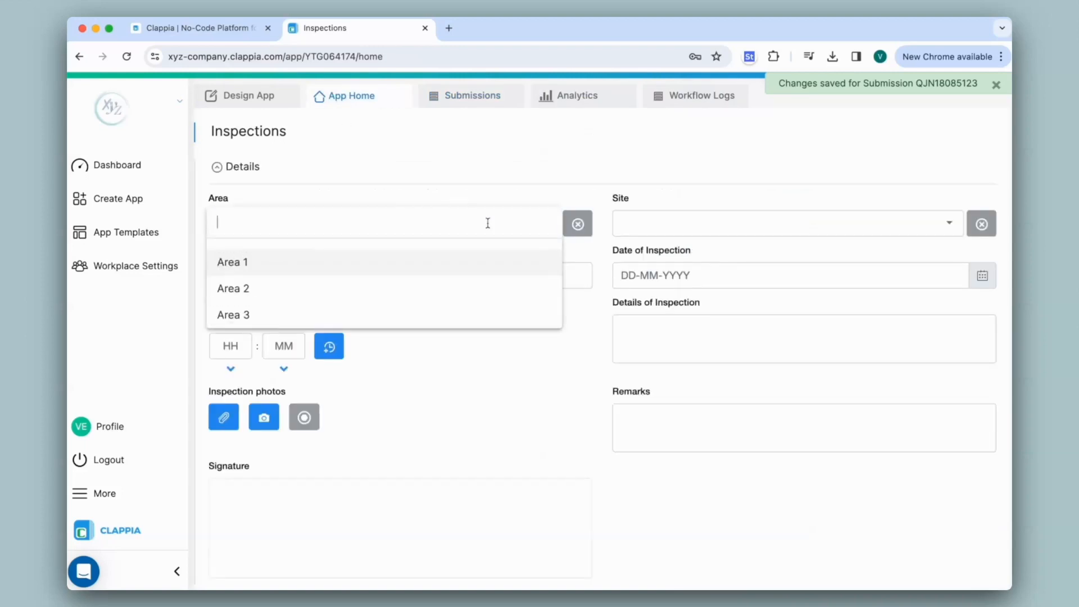
{"action": "left_click", "coordinate": [379, 286]}
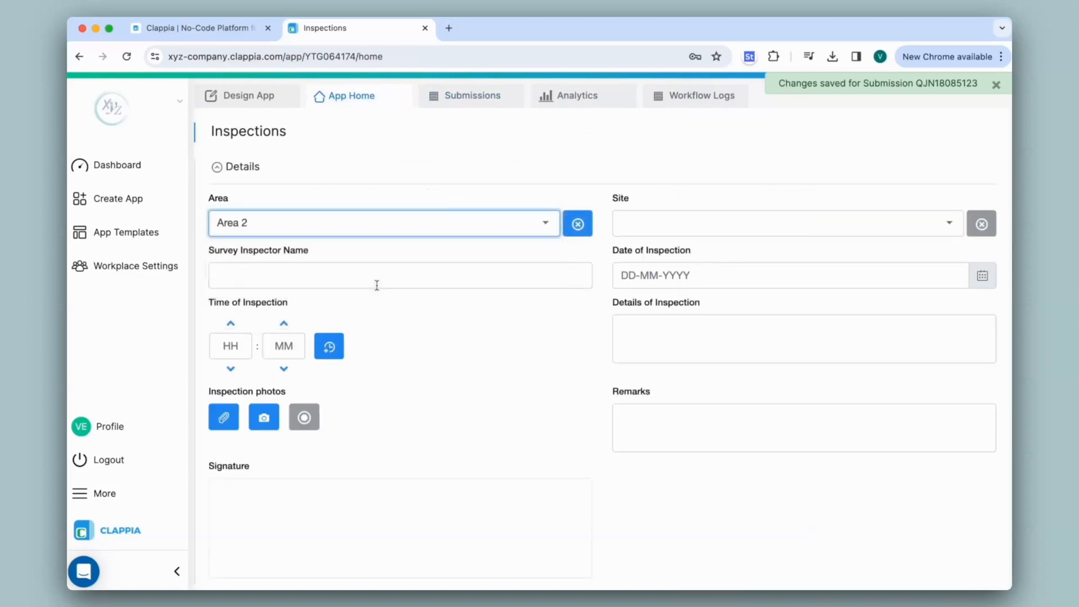
{"action": "left_click", "coordinate": [639, 231]}
{"action": "left_click", "coordinate": [336, 345]}
{"action": "left_click", "coordinate": [629, 417]}
{"action": "type", "text": "N"}
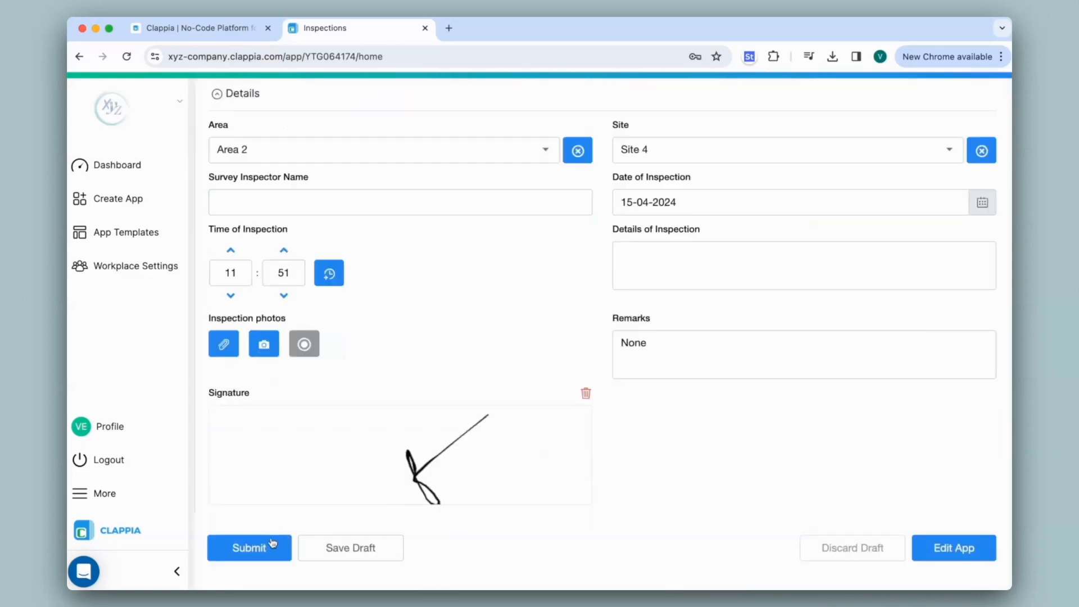
{"action": "left_click", "coordinate": [267, 544]}
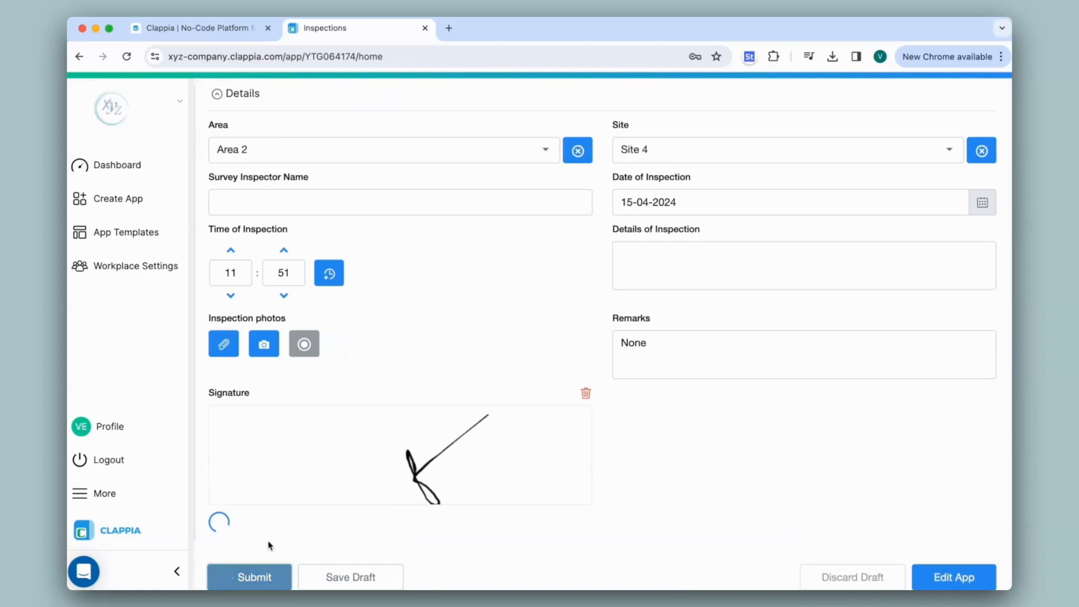
{"action": "left_click", "coordinate": [474, 97]}
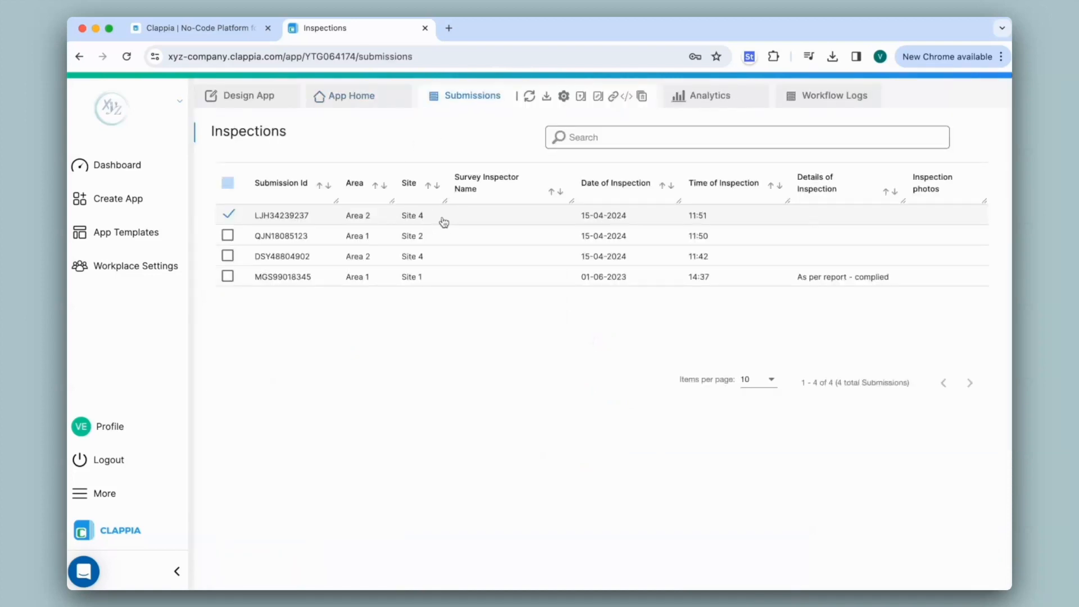
{"action": "left_click", "coordinate": [444, 221]}
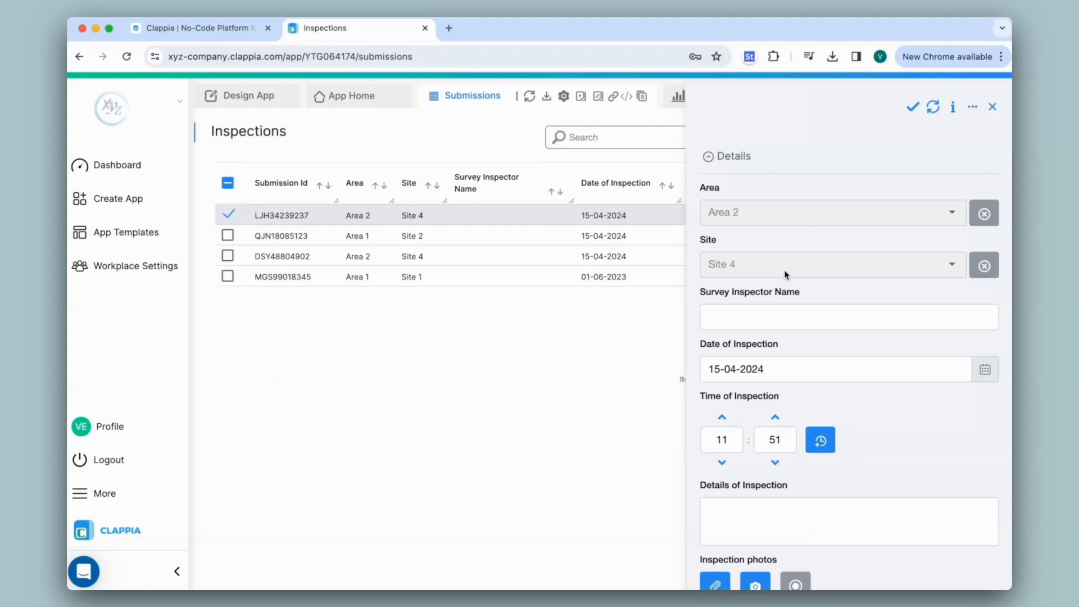
- Open the user access settings in the app's Distribute stage and select the listed workplace user for access
{"action": "left_click", "coordinate": [257, 106]}
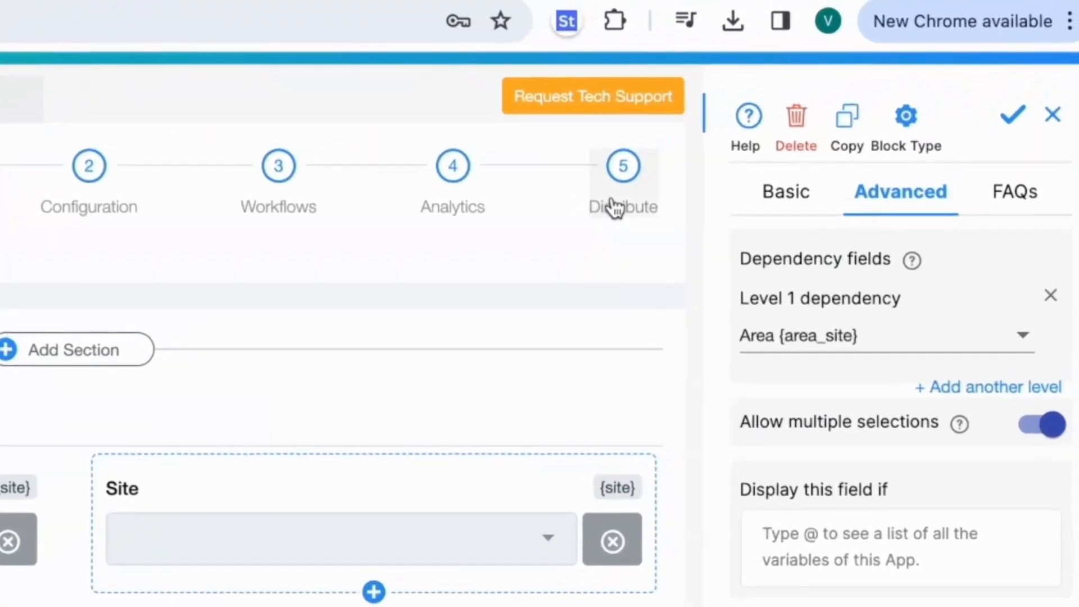
{"action": "left_click", "coordinate": [771, 150]}
{"action": "left_click", "coordinate": [346, 273]}
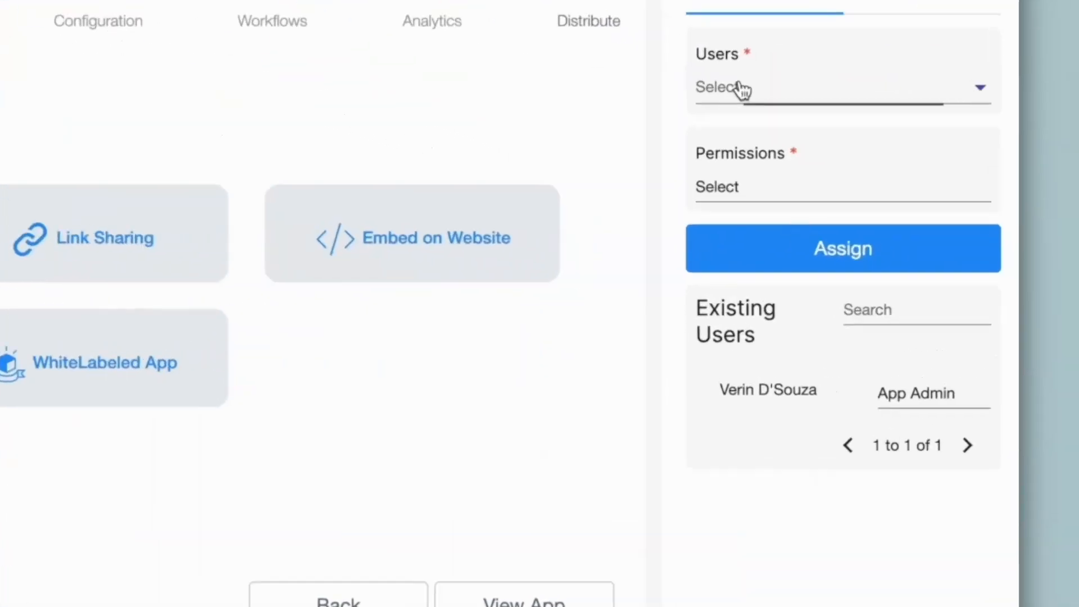
{"action": "left_click", "coordinate": [861, 186]}
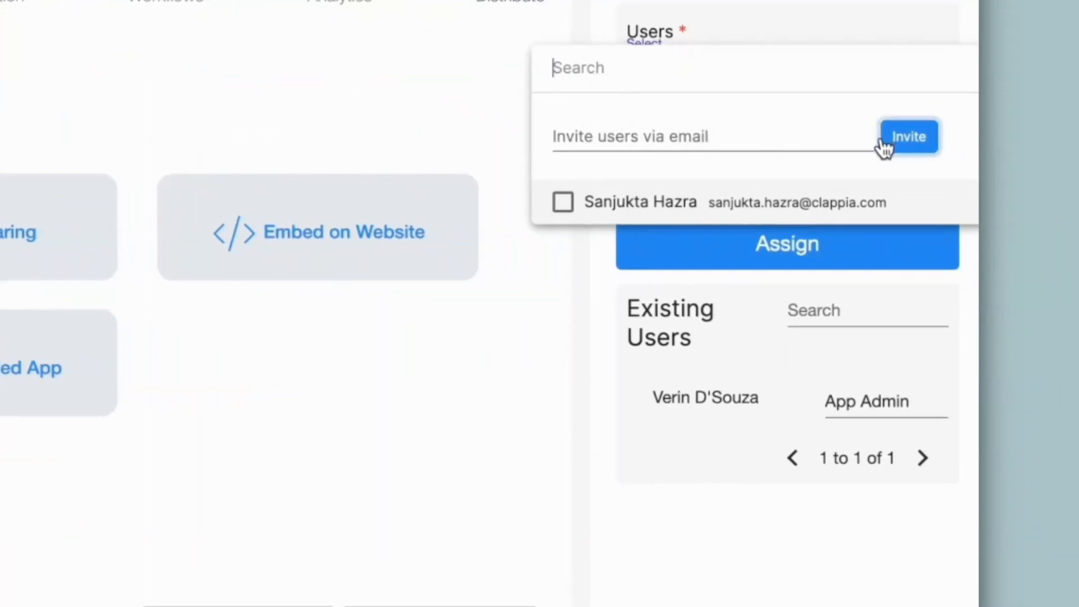
{"action": "left_click", "coordinate": [564, 202]}
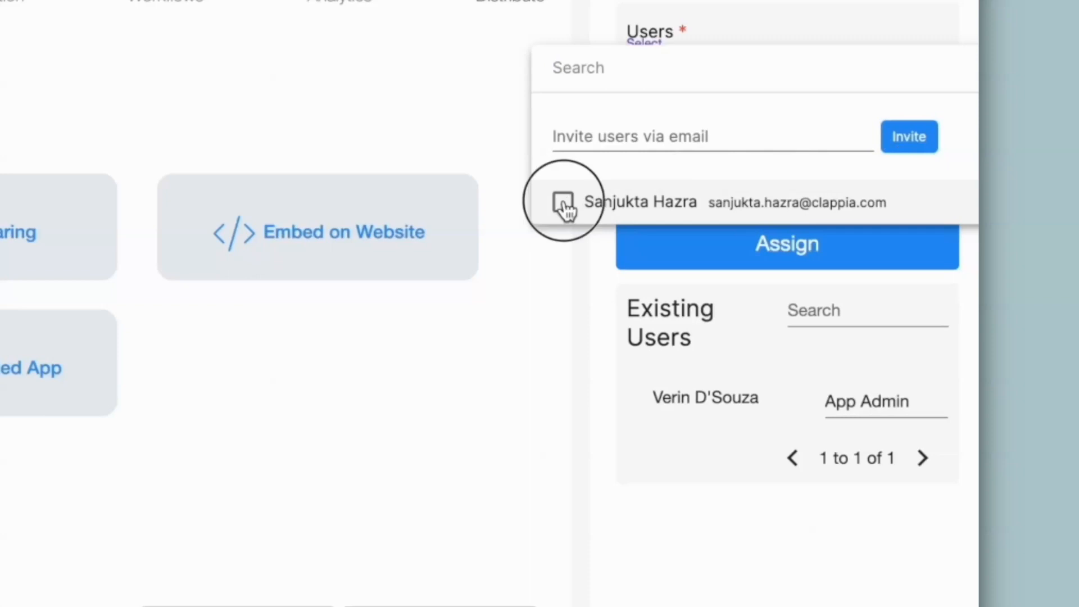
- Assign the selected user a Custom permission with only Can submit enabled, and check the permission options in the user's entry
{"action": "left_click", "coordinate": [704, 201]}
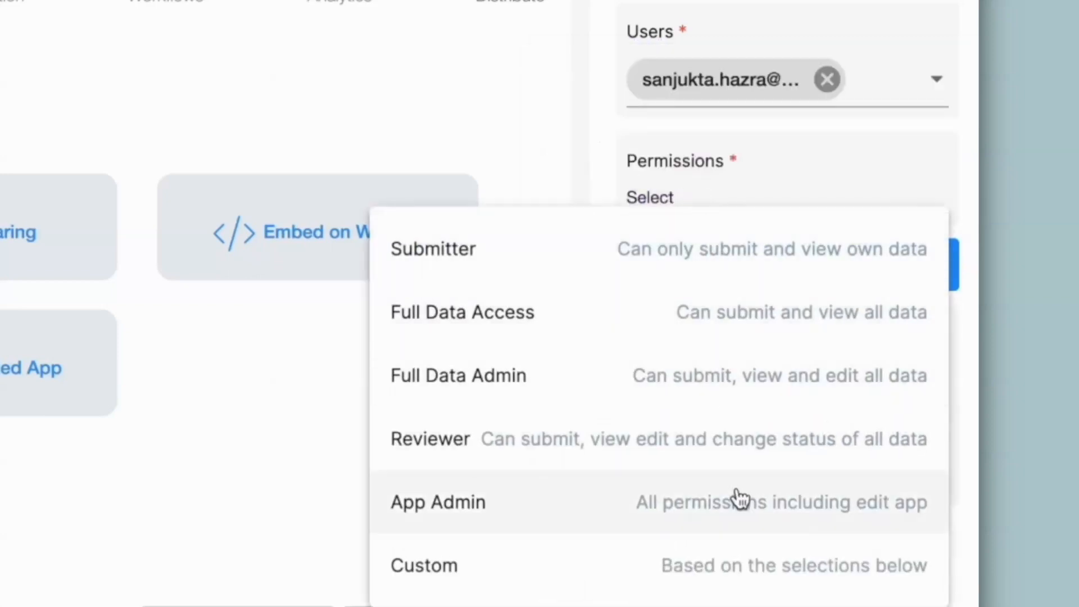
{"action": "left_click", "coordinate": [604, 564]}
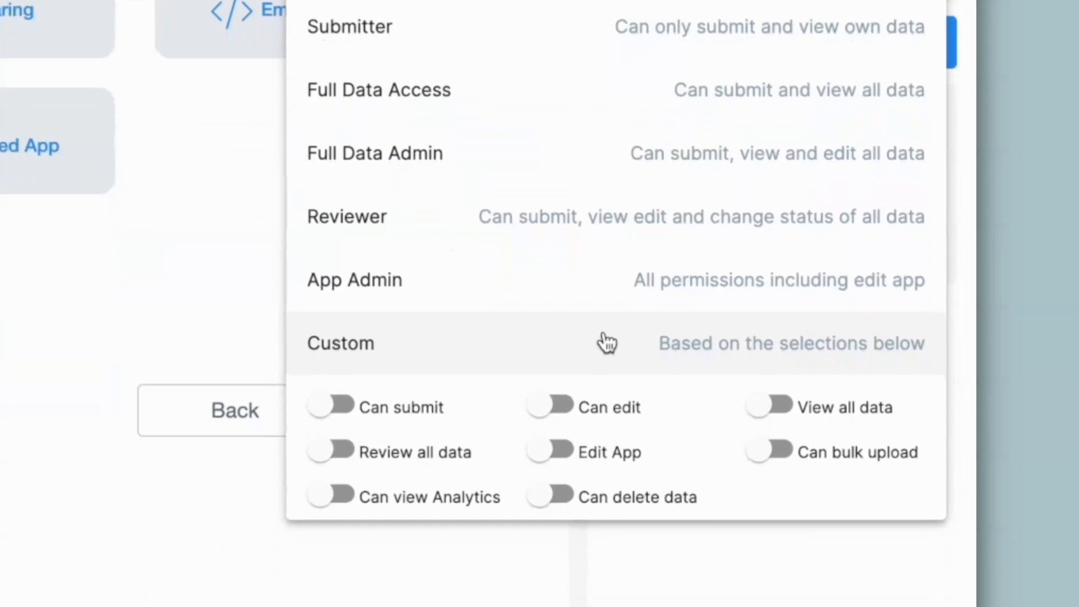
{"action": "left_click", "coordinate": [317, 409]}
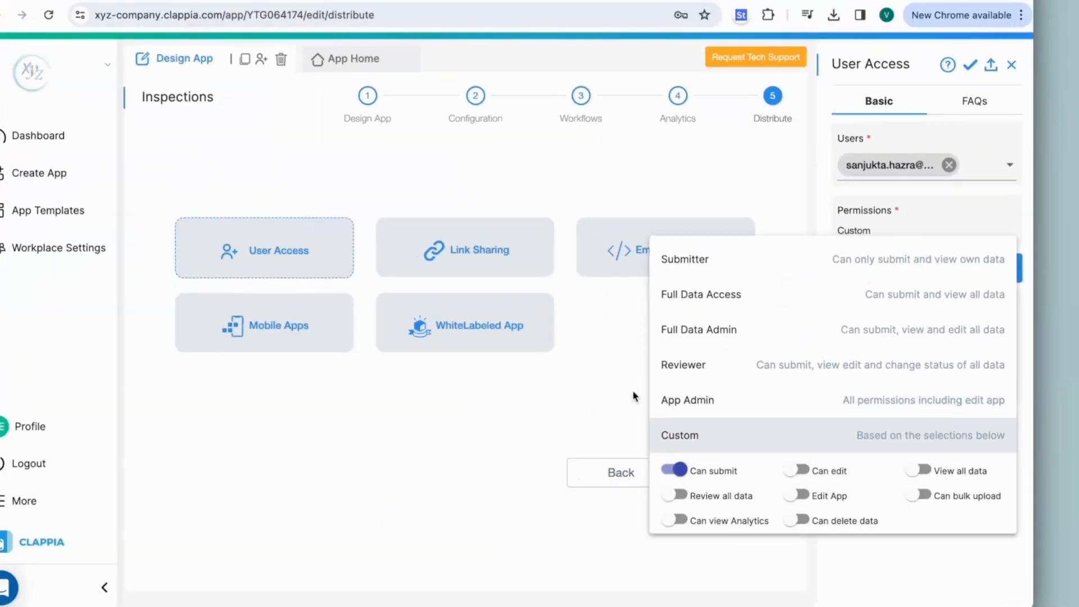
{"action": "left_click", "coordinate": [243, 237]}
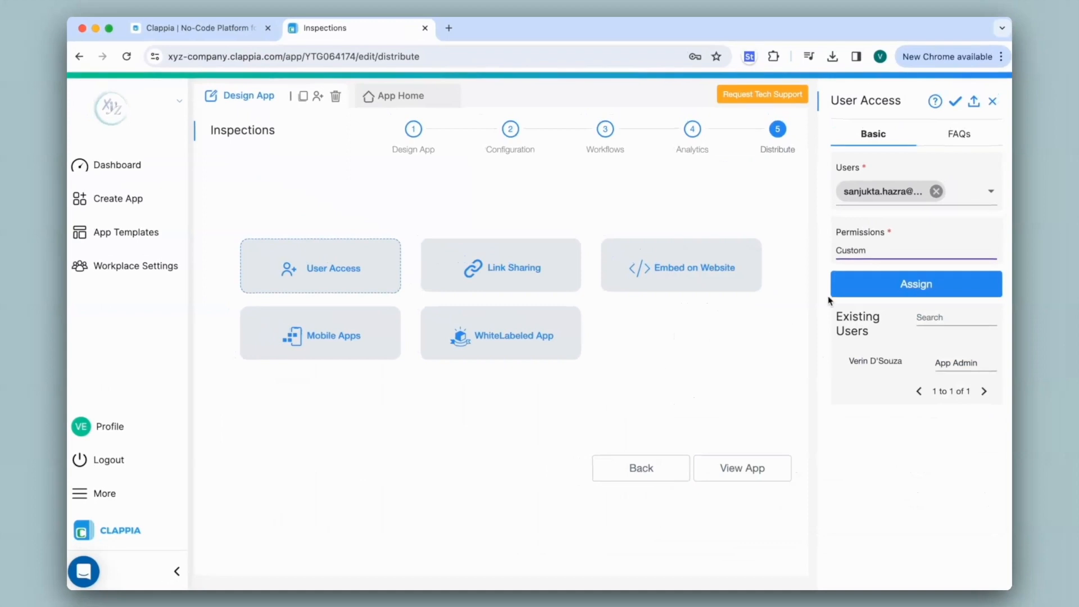
{"action": "left_click", "coordinate": [874, 288]}
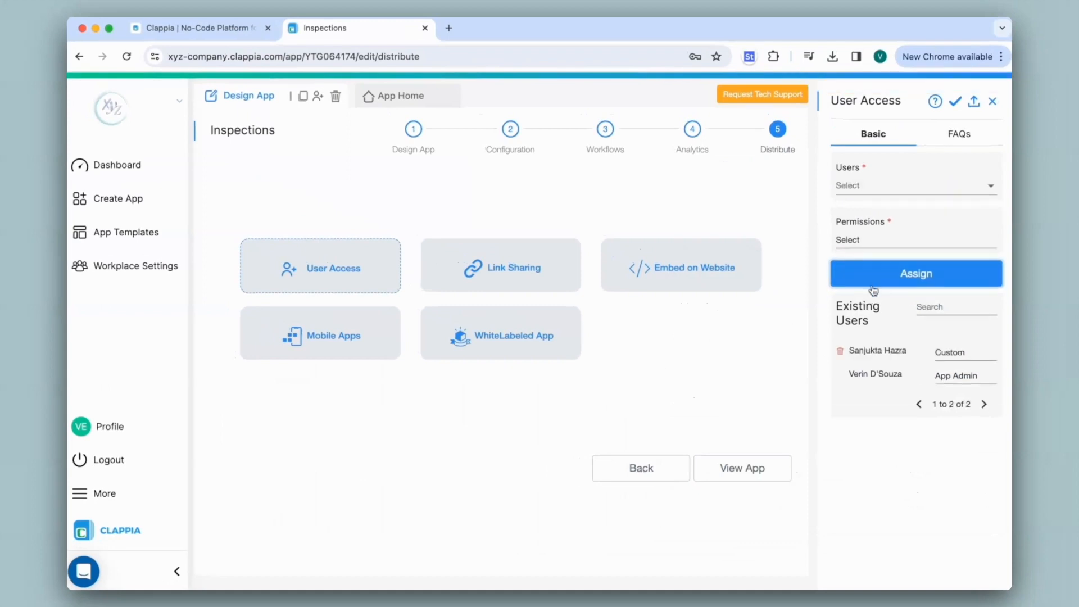
{"action": "left_click", "coordinate": [957, 352]}
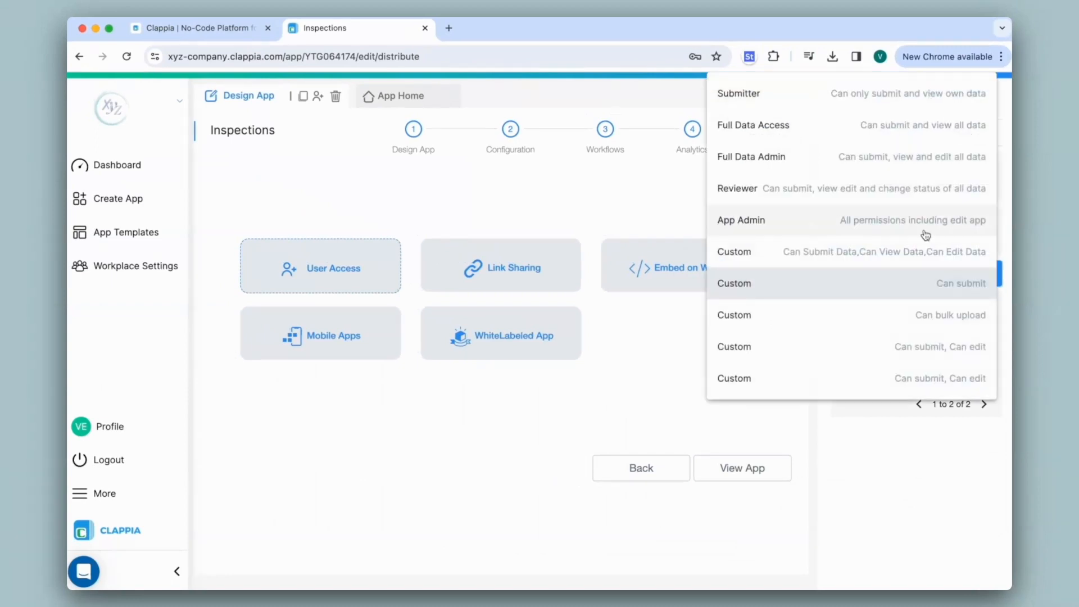
{"action": "left_click", "coordinate": [912, 441]}
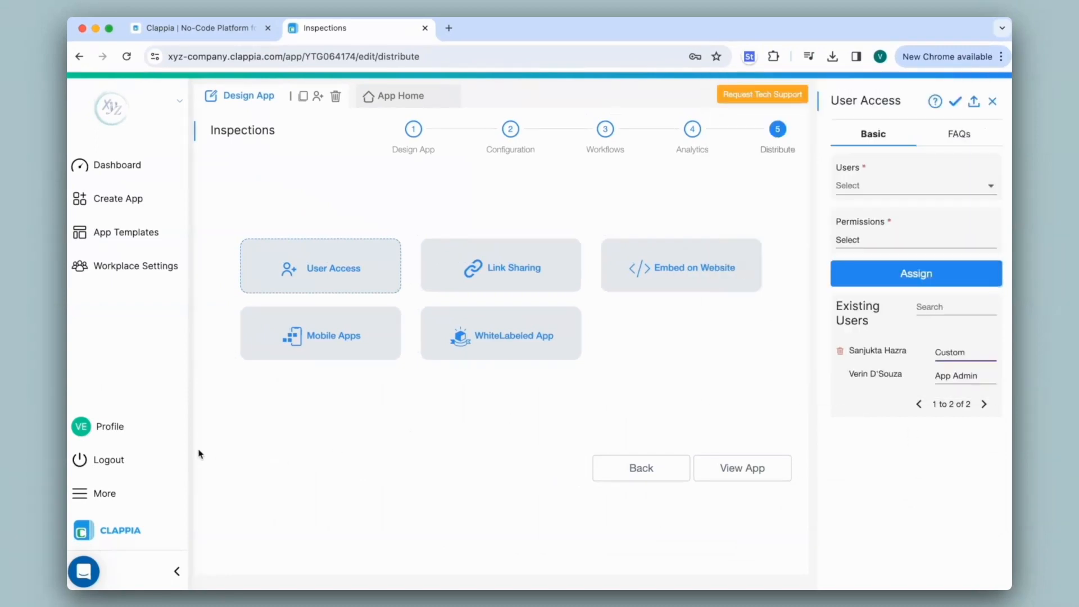
- Log out, sign in with the newly added user's account and open the Inspections app
{"action": "left_click", "coordinate": [153, 458]}
{"action": "type", "text": "sanjukta"}
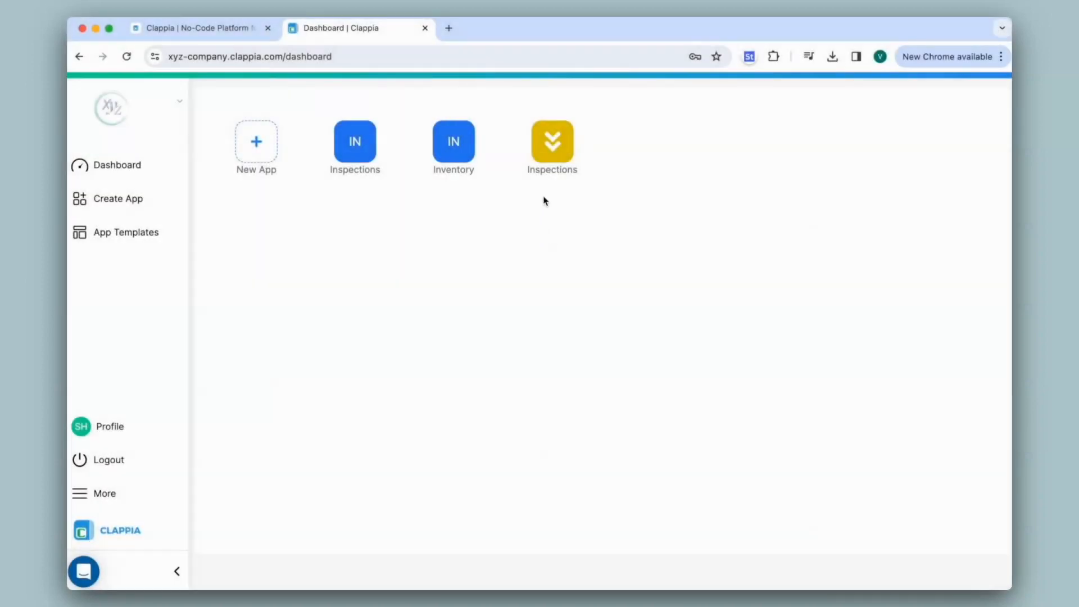
{"action": "left_click", "coordinate": [555, 148]}
- Submit an inspection for Area 1 and Site 1, dated 15-04-2024, with the current time, remark None and a signature
{"action": "left_click", "coordinate": [428, 227]}
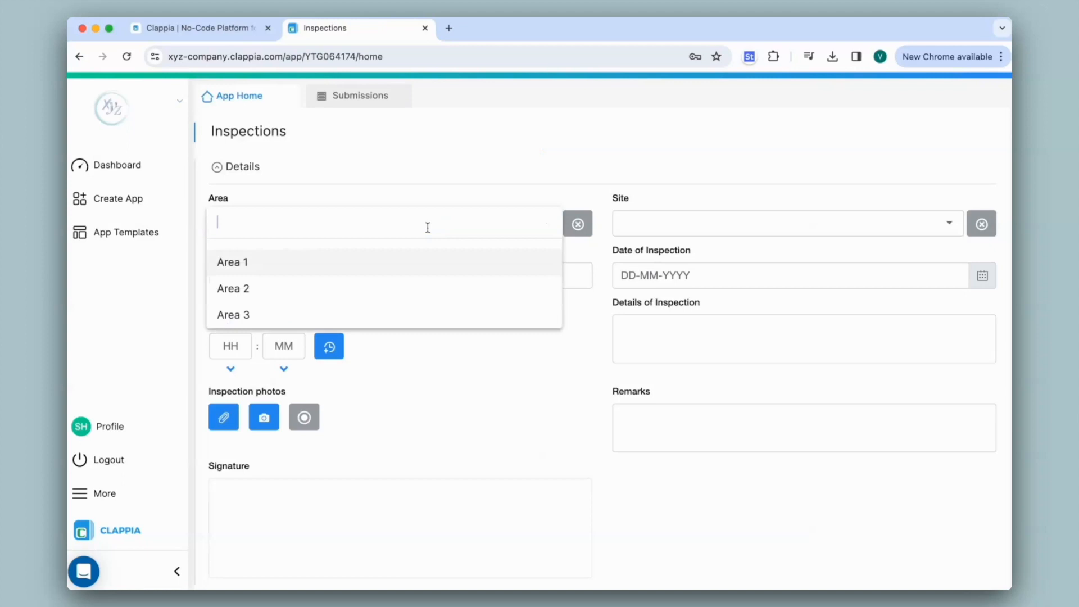
{"action": "left_click", "coordinate": [424, 262]}
{"action": "left_click", "coordinate": [673, 221]}
{"action": "left_click", "coordinate": [663, 263]}
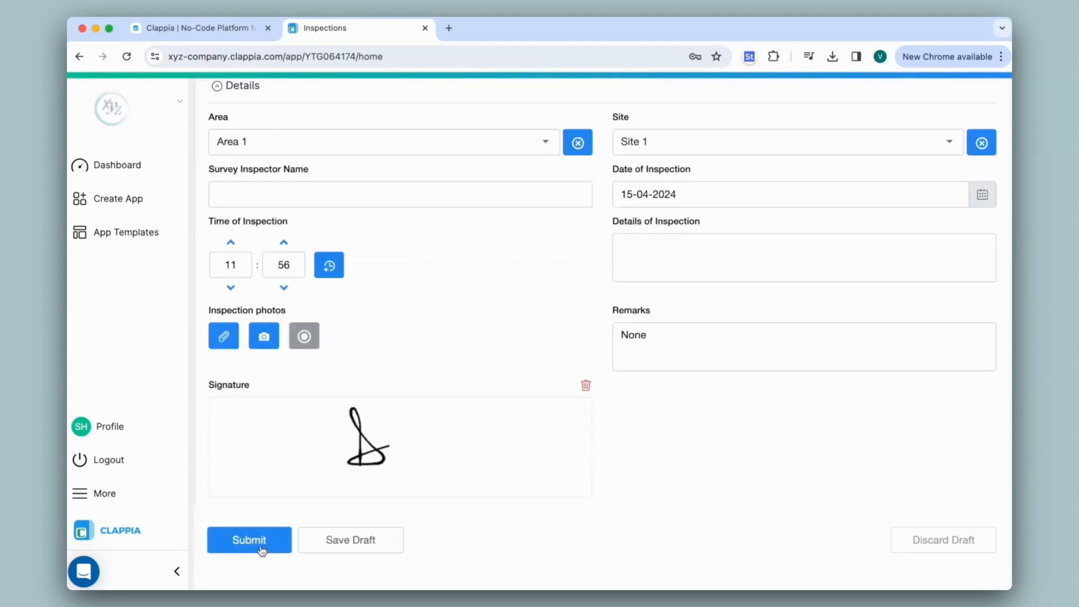
{"action": "left_click", "coordinate": [261, 549]}
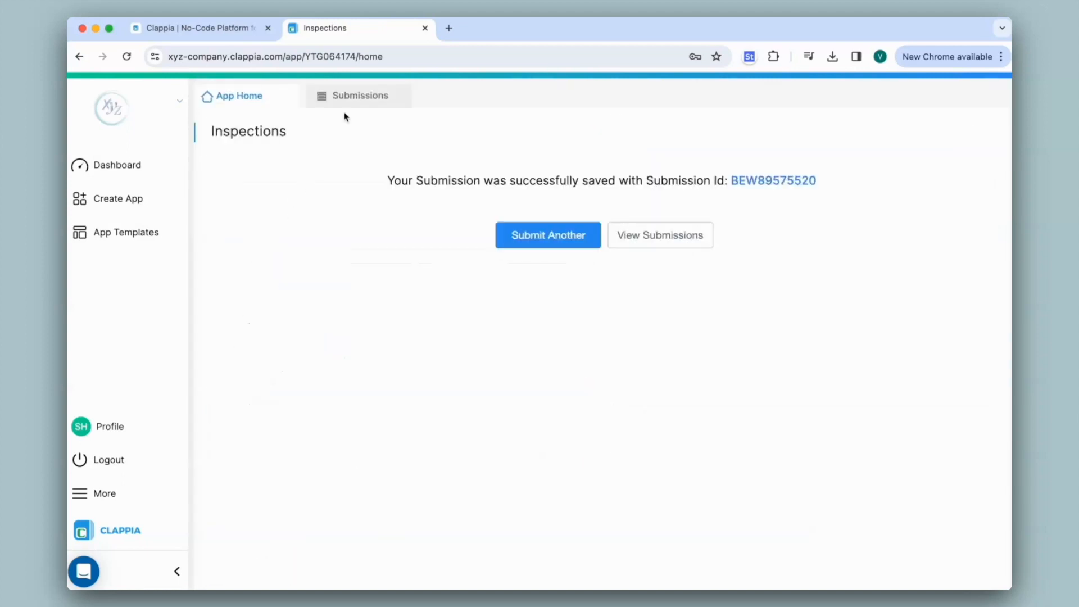
- Open the new Area 1 submission, try to replace its site with Site 2, and look for a way to save the change
{"action": "left_click", "coordinate": [358, 96]}
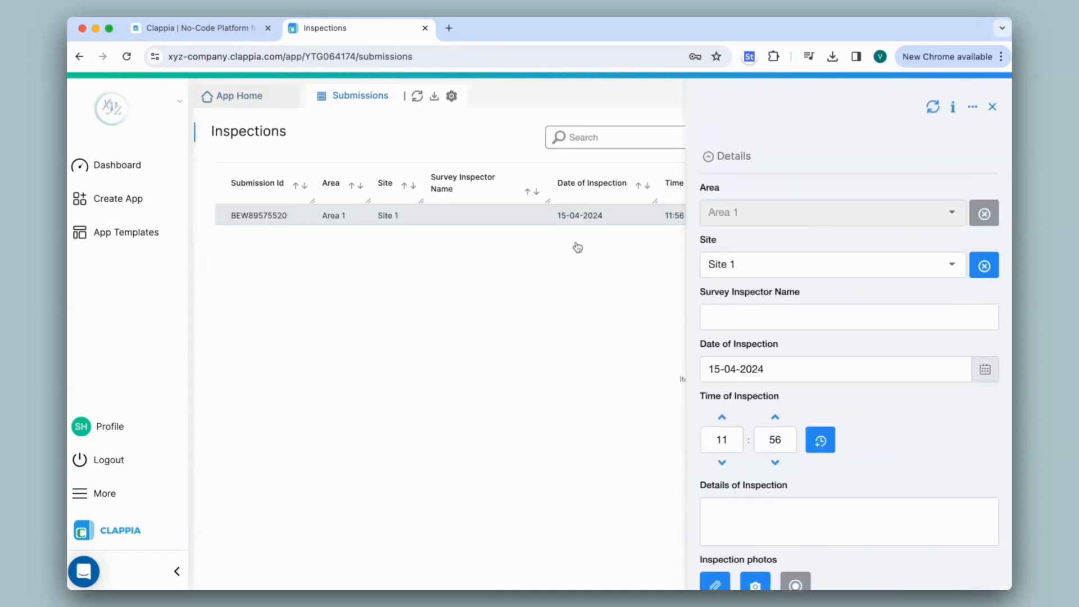
{"action": "left_click", "coordinate": [777, 264]}
{"action": "left_click", "coordinate": [767, 298]}
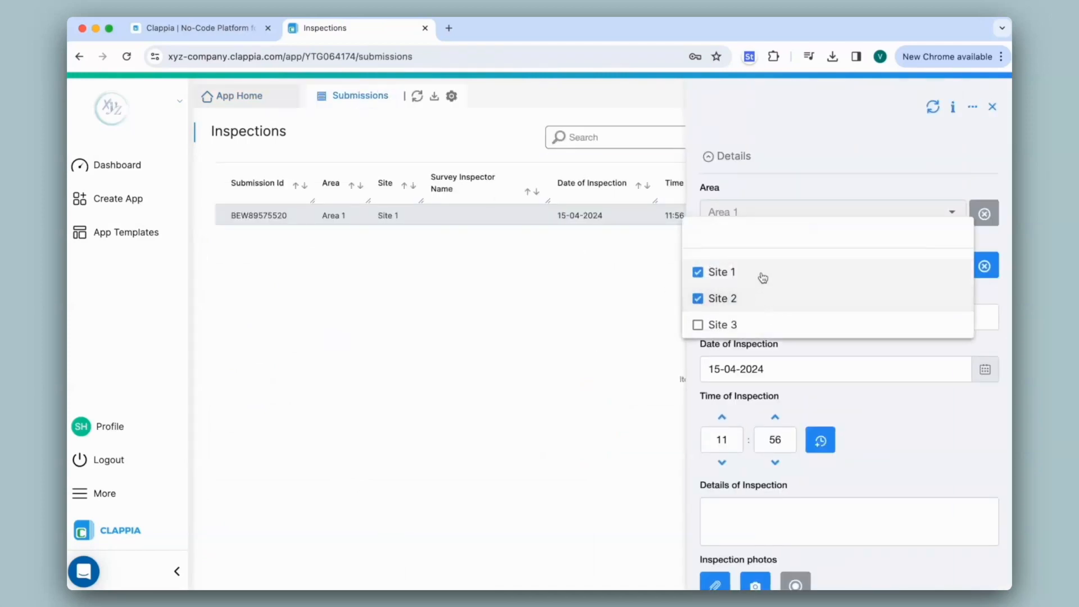
{"action": "left_click", "coordinate": [761, 274]}
{"action": "left_click", "coordinate": [787, 194]}
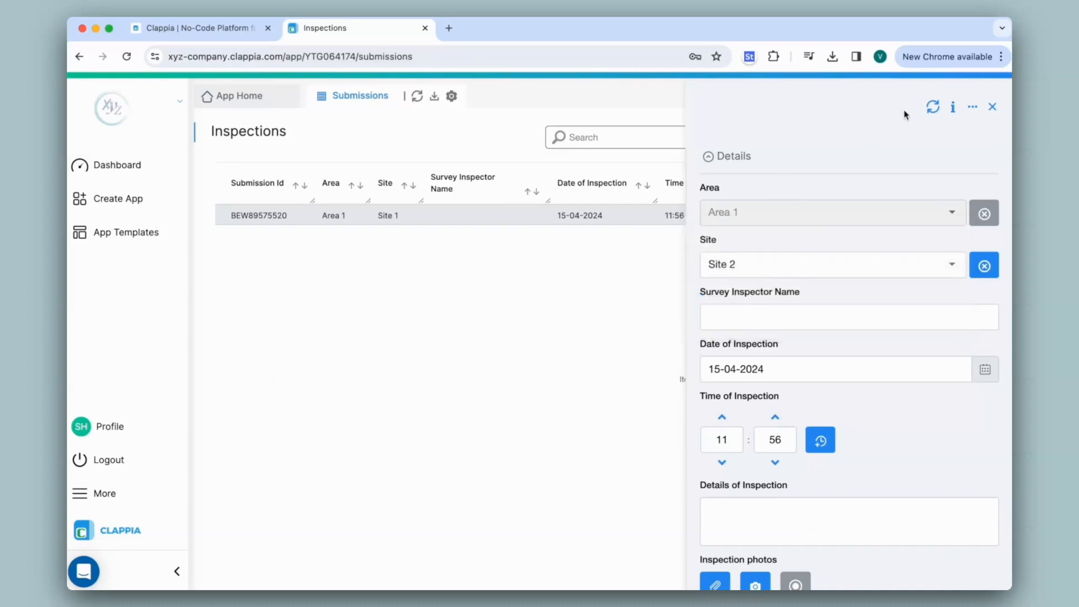
{"action": "scroll", "coordinate": [904, 110], "scroll_direction": "down", "scroll_amount": 3}
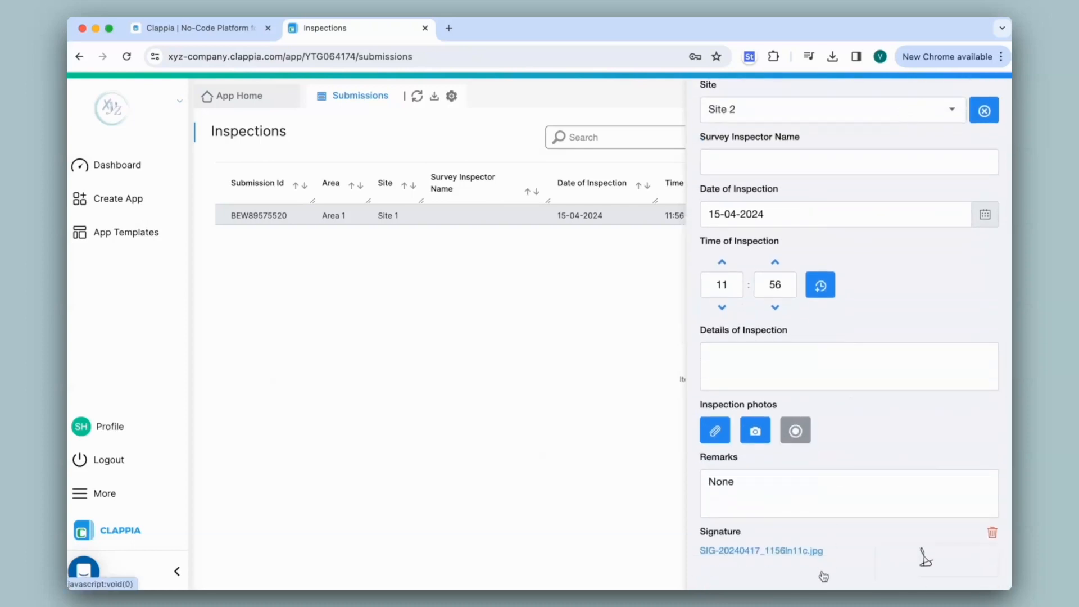
{"action": "scroll", "coordinate": [815, 394], "scroll_direction": "up", "scroll_amount": 3}
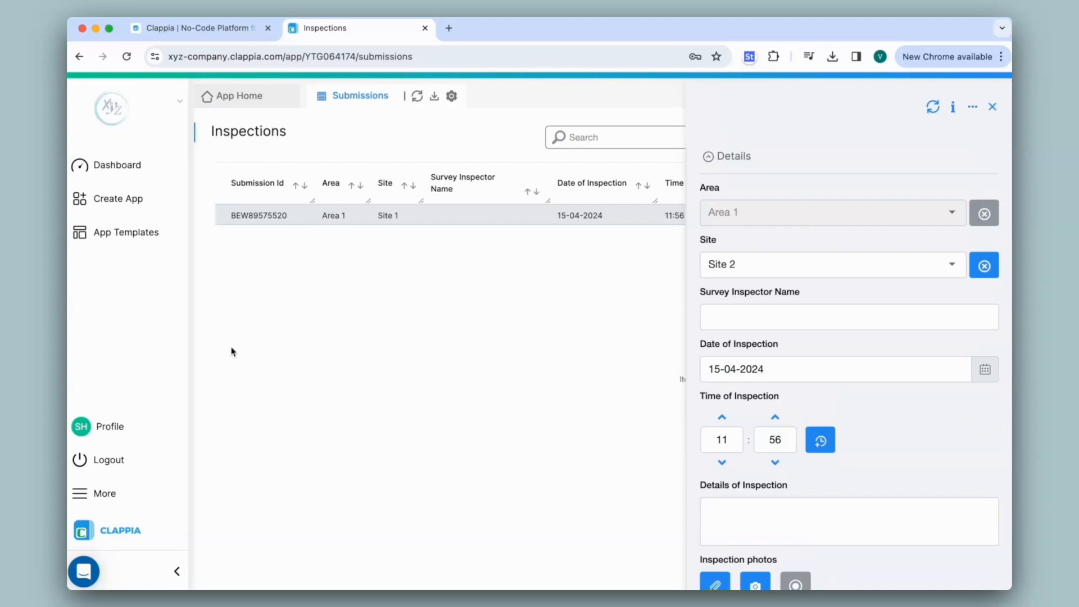
- Log out, sign back in with the app administrator's account and open the list of Inspections submissions
{"action": "left_click", "coordinate": [137, 474]}
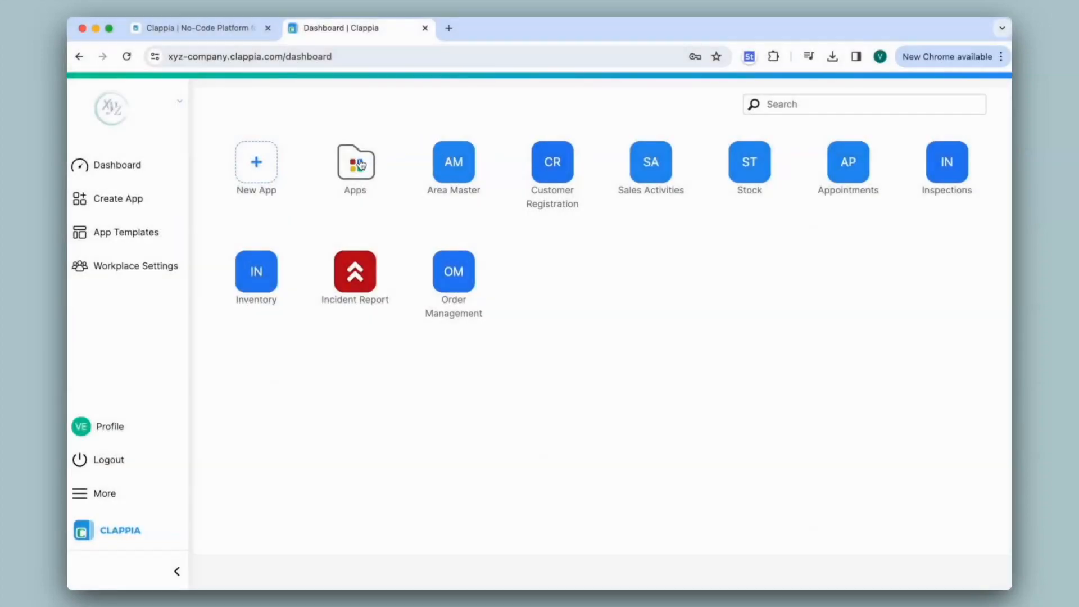
{"action": "left_click", "coordinate": [362, 164]}
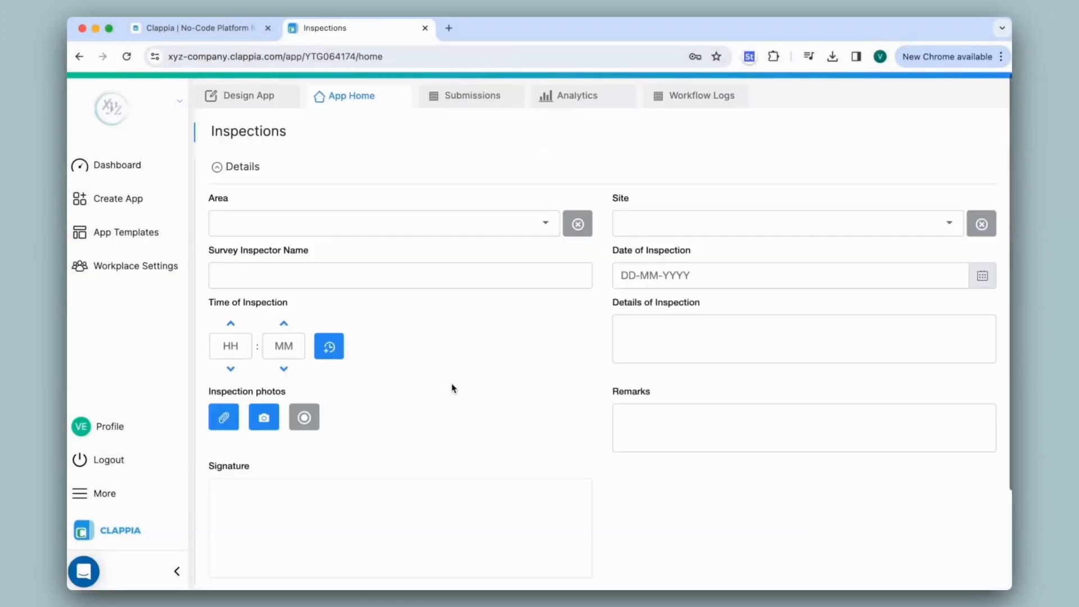
{"action": "left_click", "coordinate": [462, 102]}
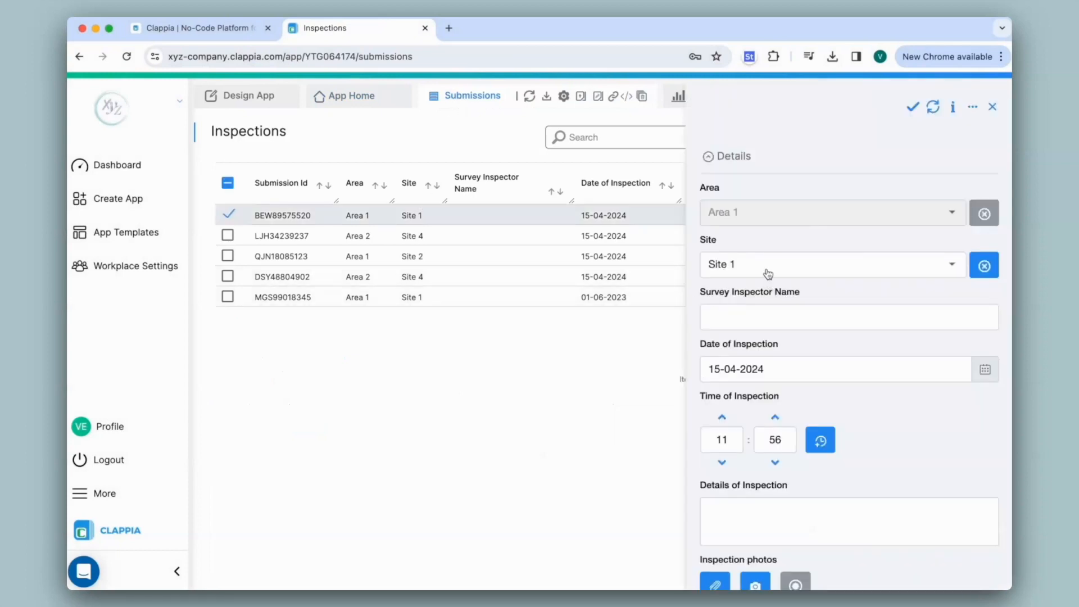
- Change the Site value of the newest Area 1 submission, save the changes and return to the app design
{"action": "left_click", "coordinate": [768, 269]}
{"action": "left_click", "coordinate": [755, 294]}
{"action": "left_click", "coordinate": [913, 107]}
{"action": "left_click", "coordinate": [249, 101]}
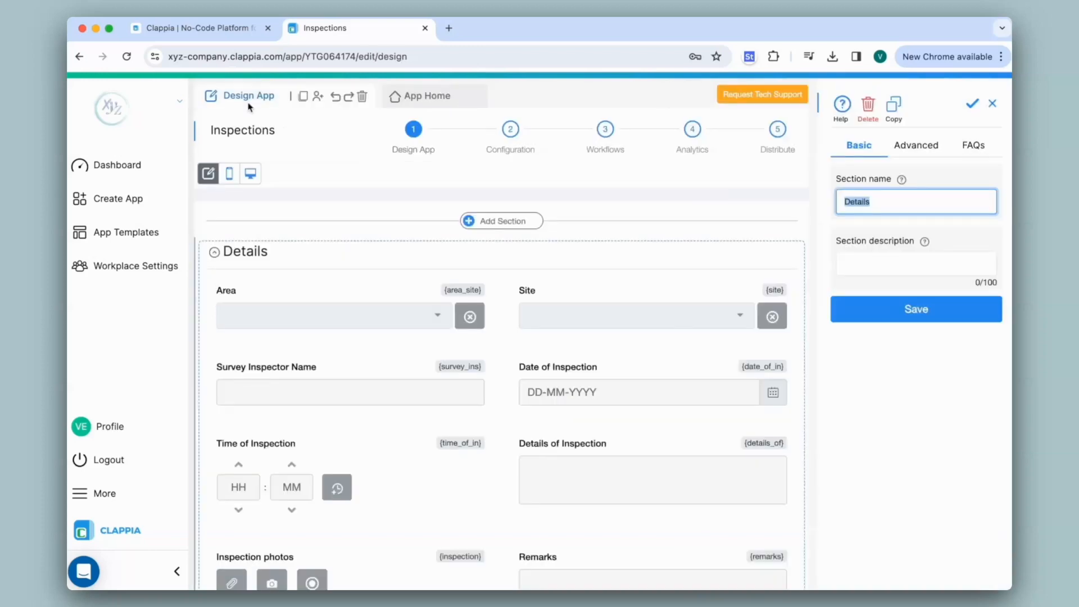